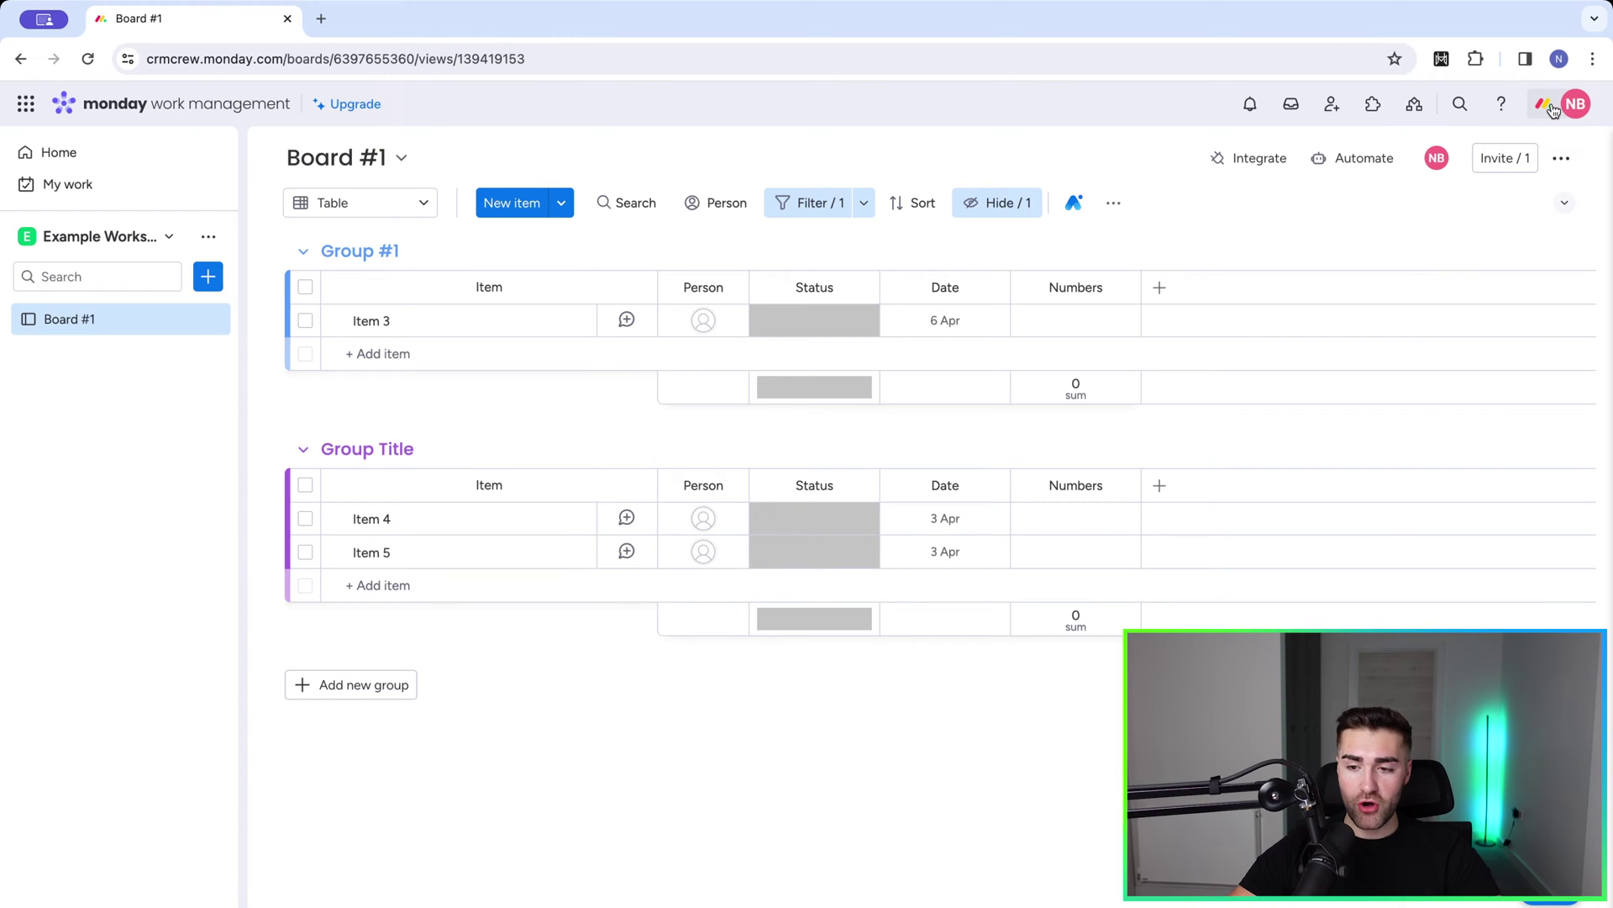
- Open Administration > Users to view the user management table of 3 Admin users
click(1577, 107)
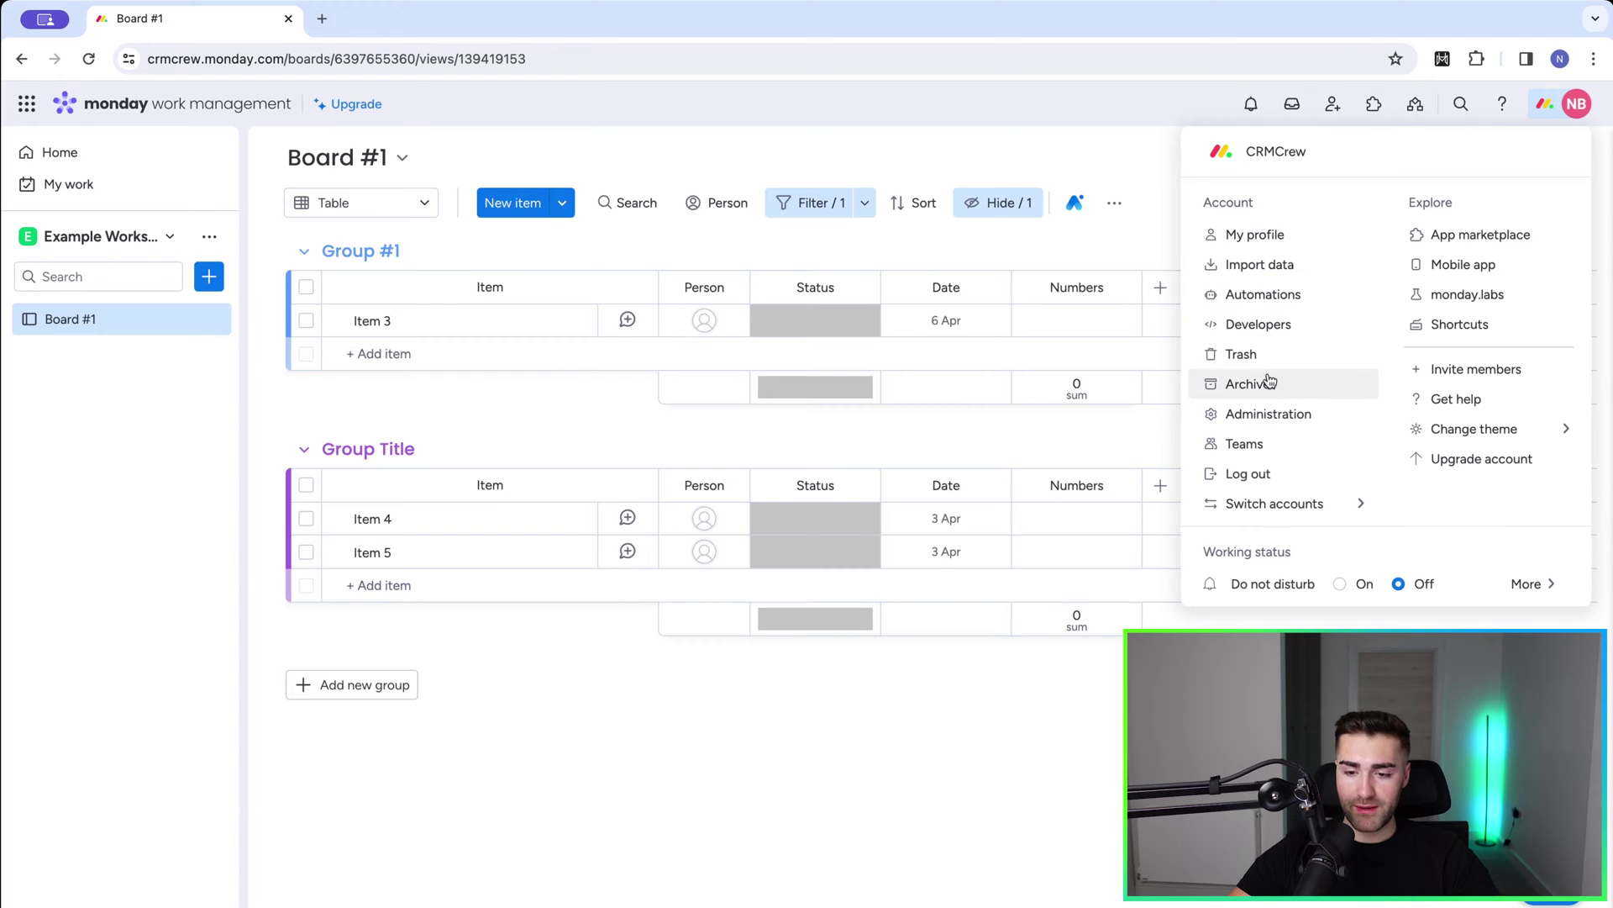
click(1247, 419)
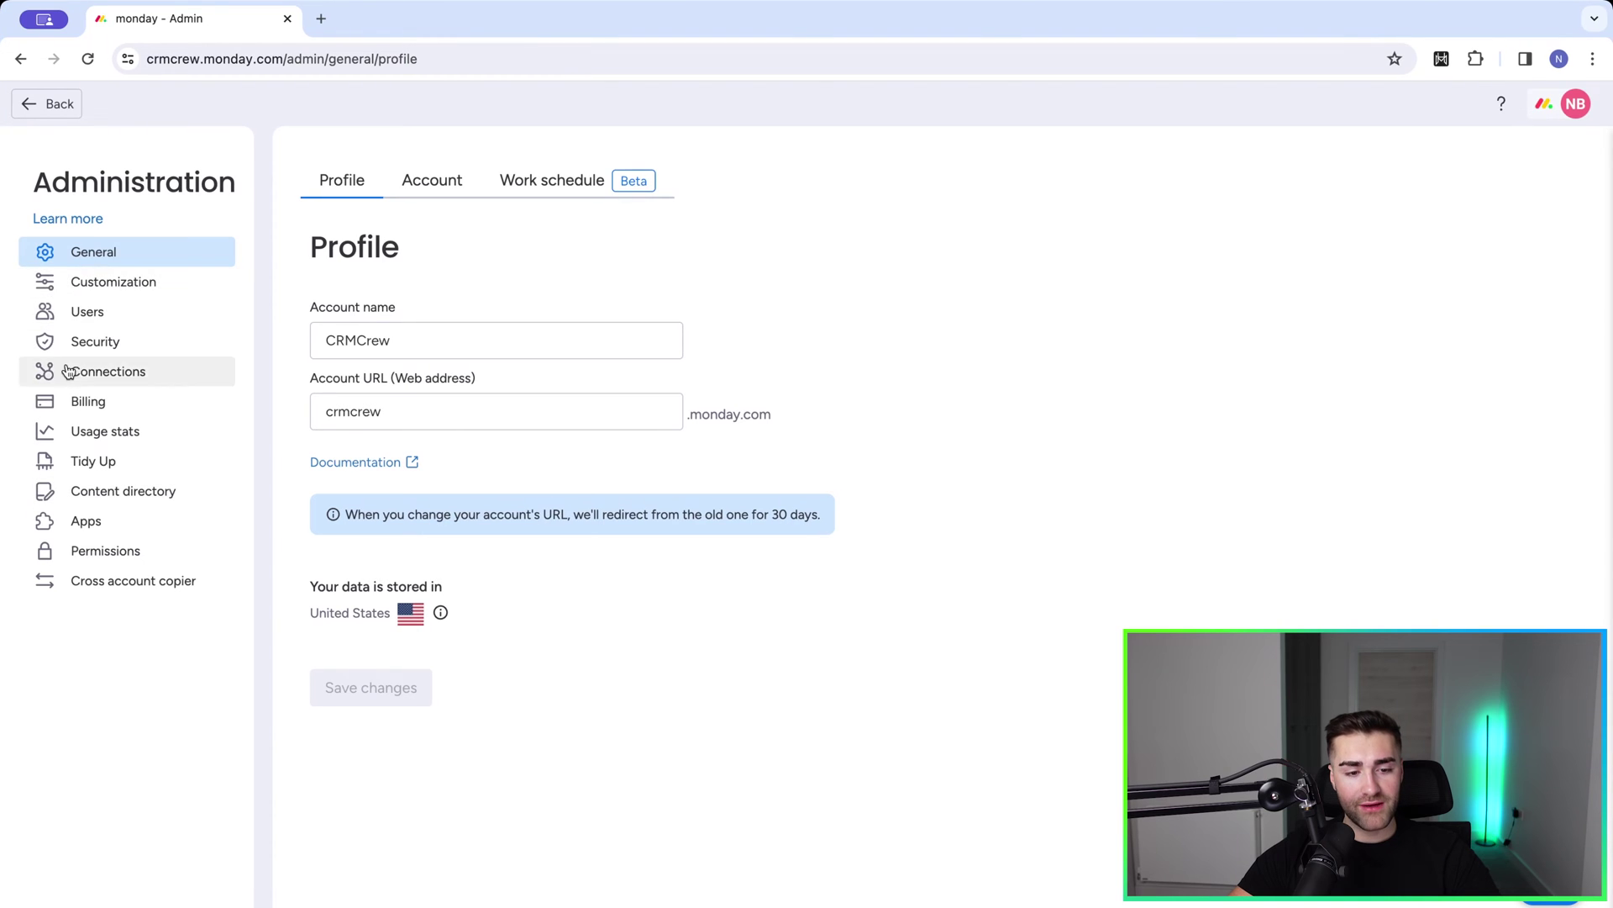
click(87, 315)
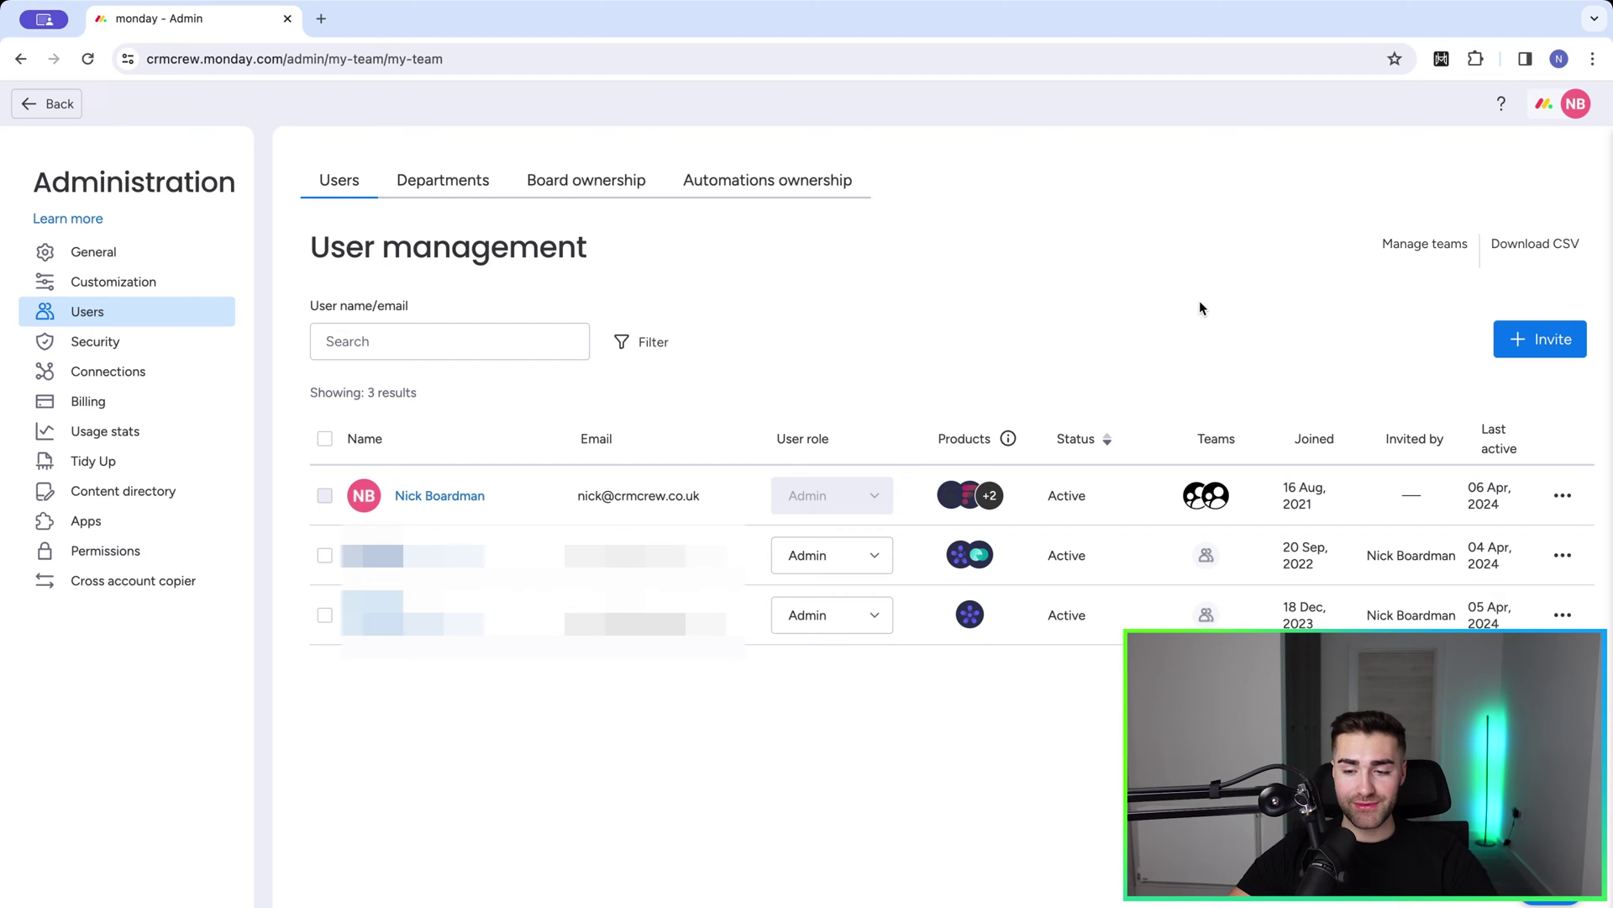
- Start a Member invitation for monday sales CRM only, removing Work management
click(1541, 346)
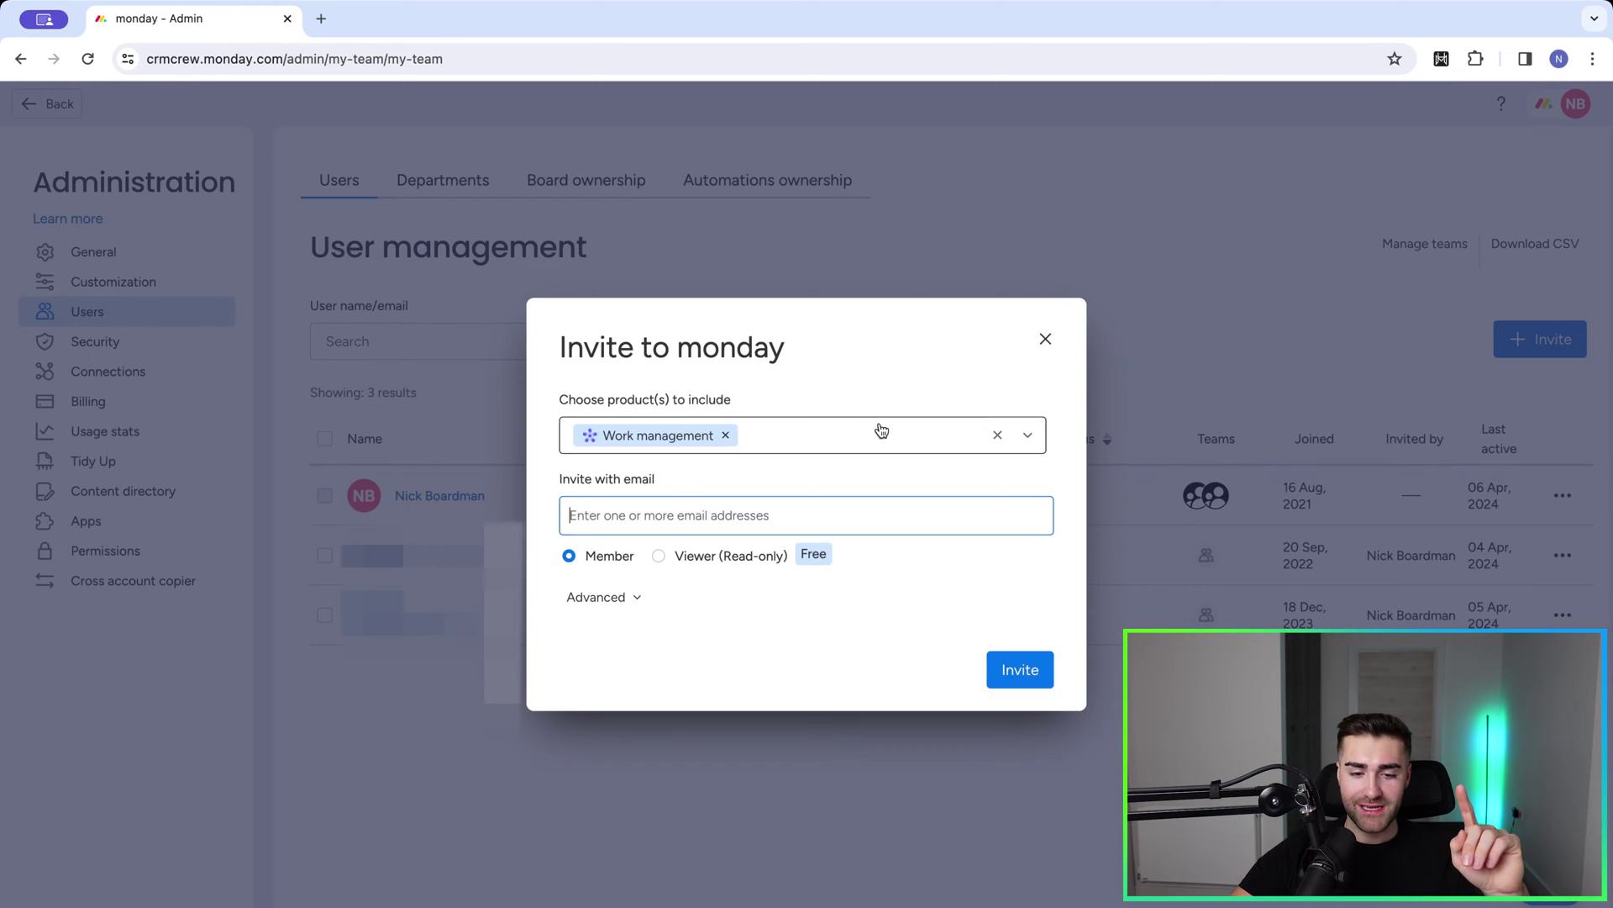
click(800, 433)
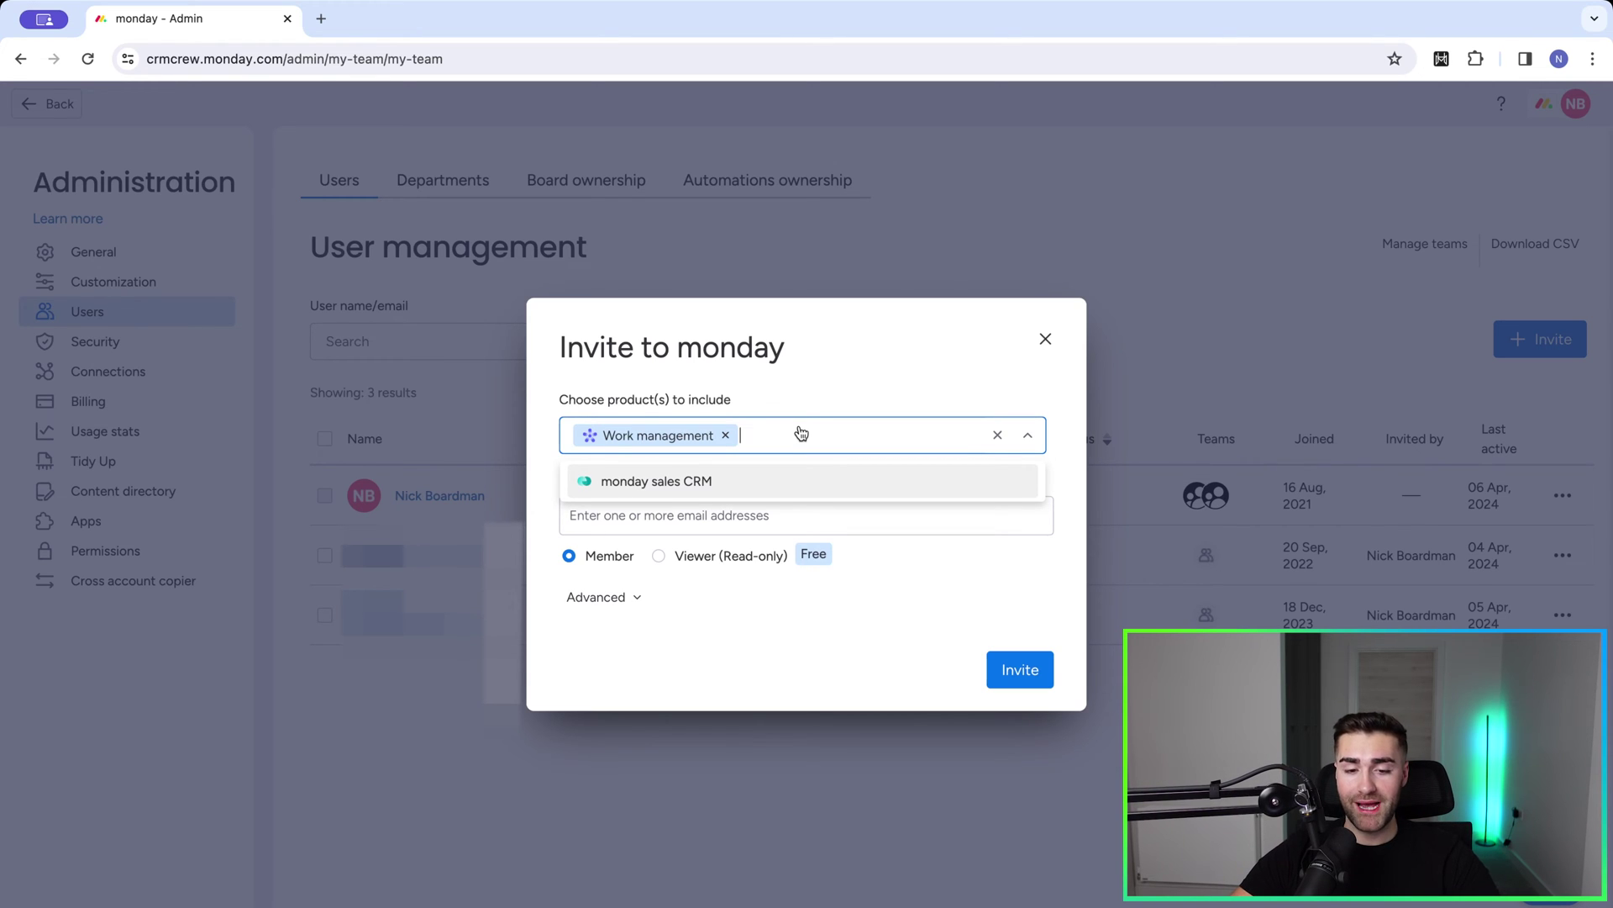
click(691, 483)
click(808, 388)
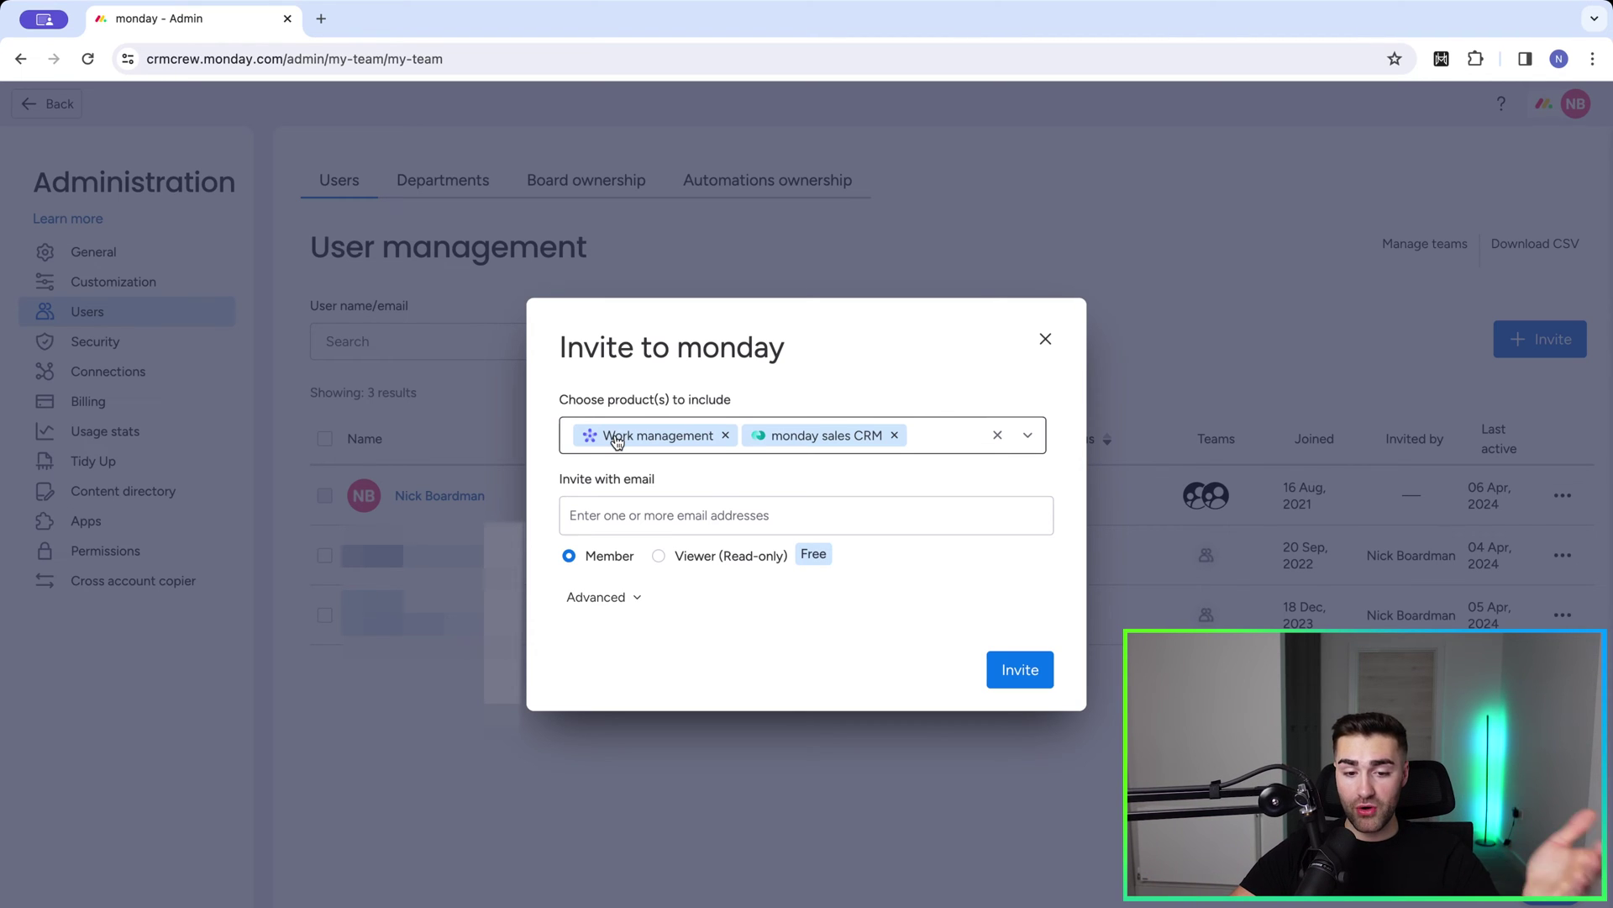
click(725, 436)
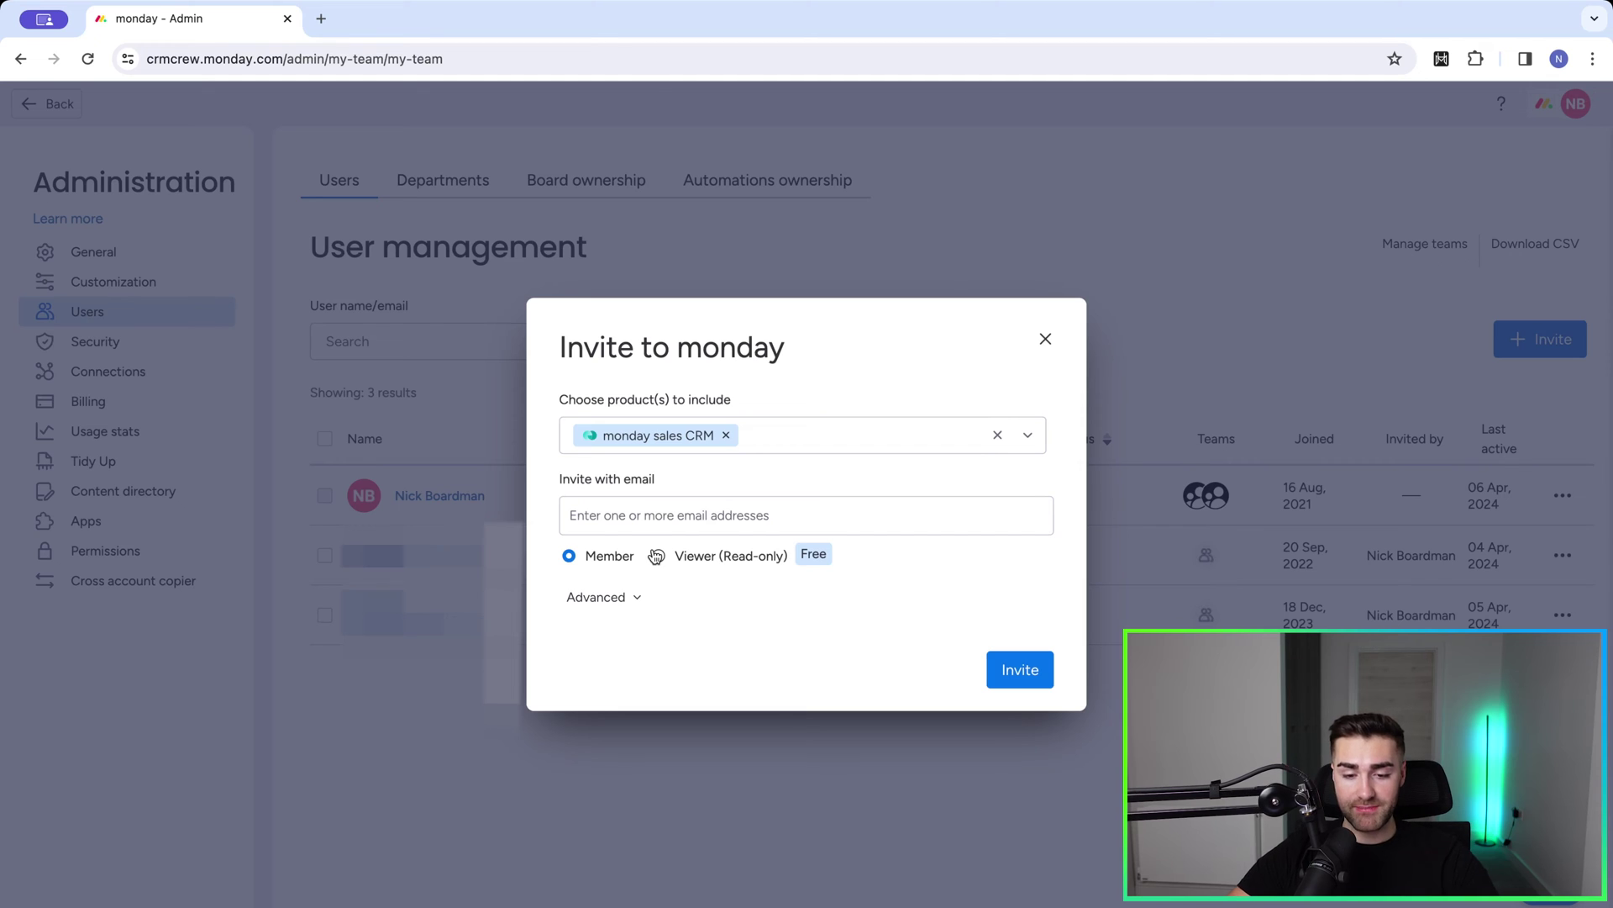
- Look over the team options under Advanced, then close the Invite dialog without sending
click(620, 597)
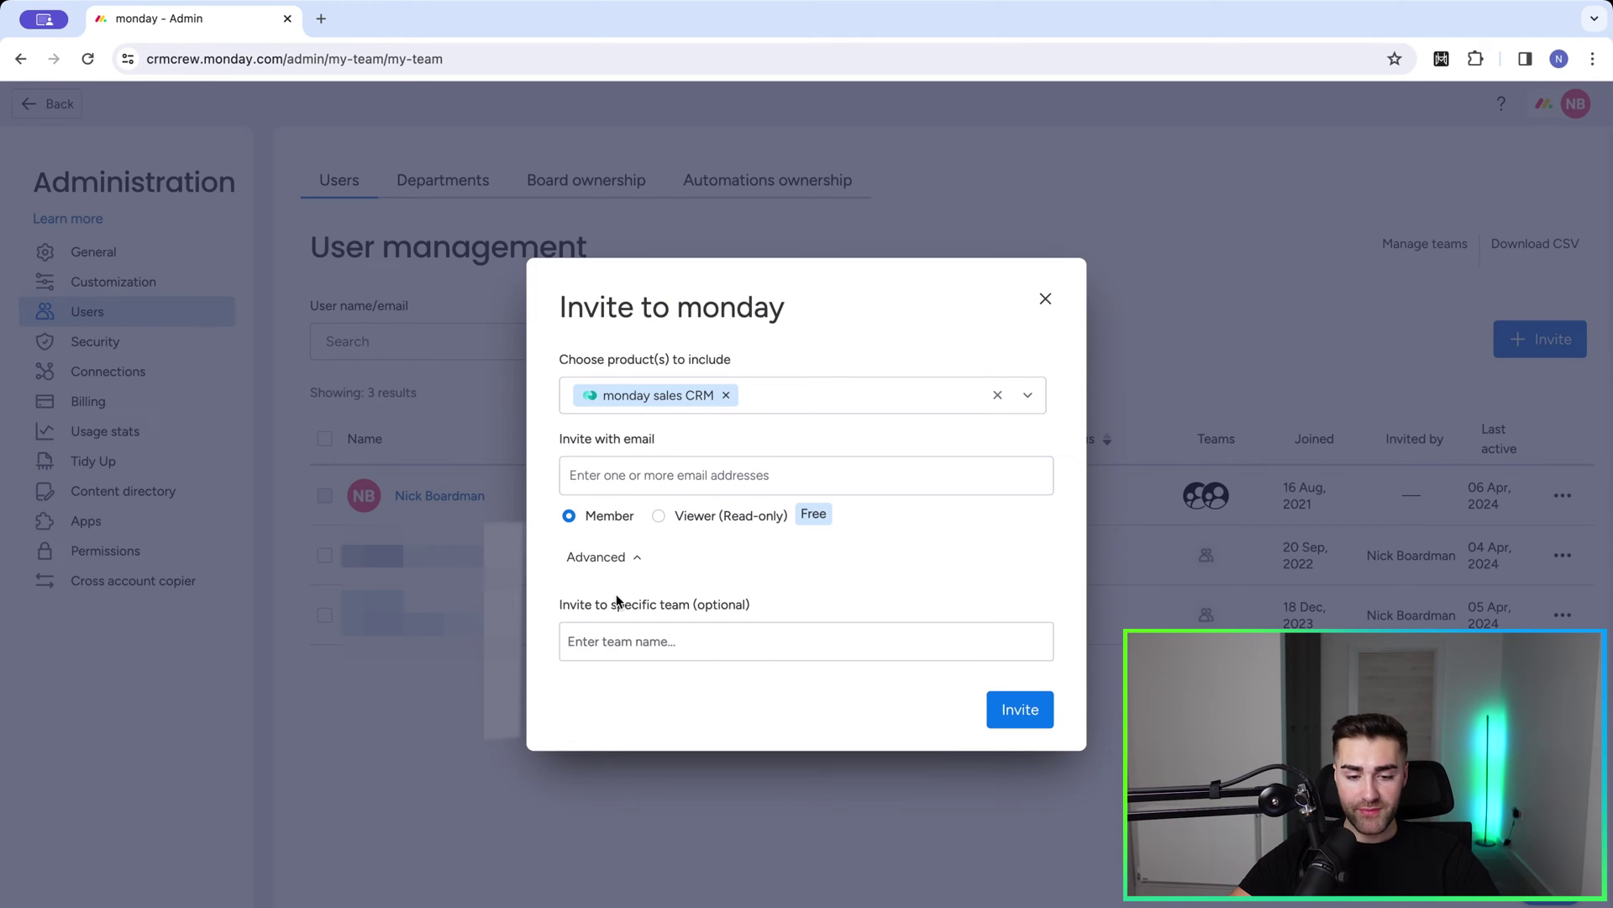
click(712, 641)
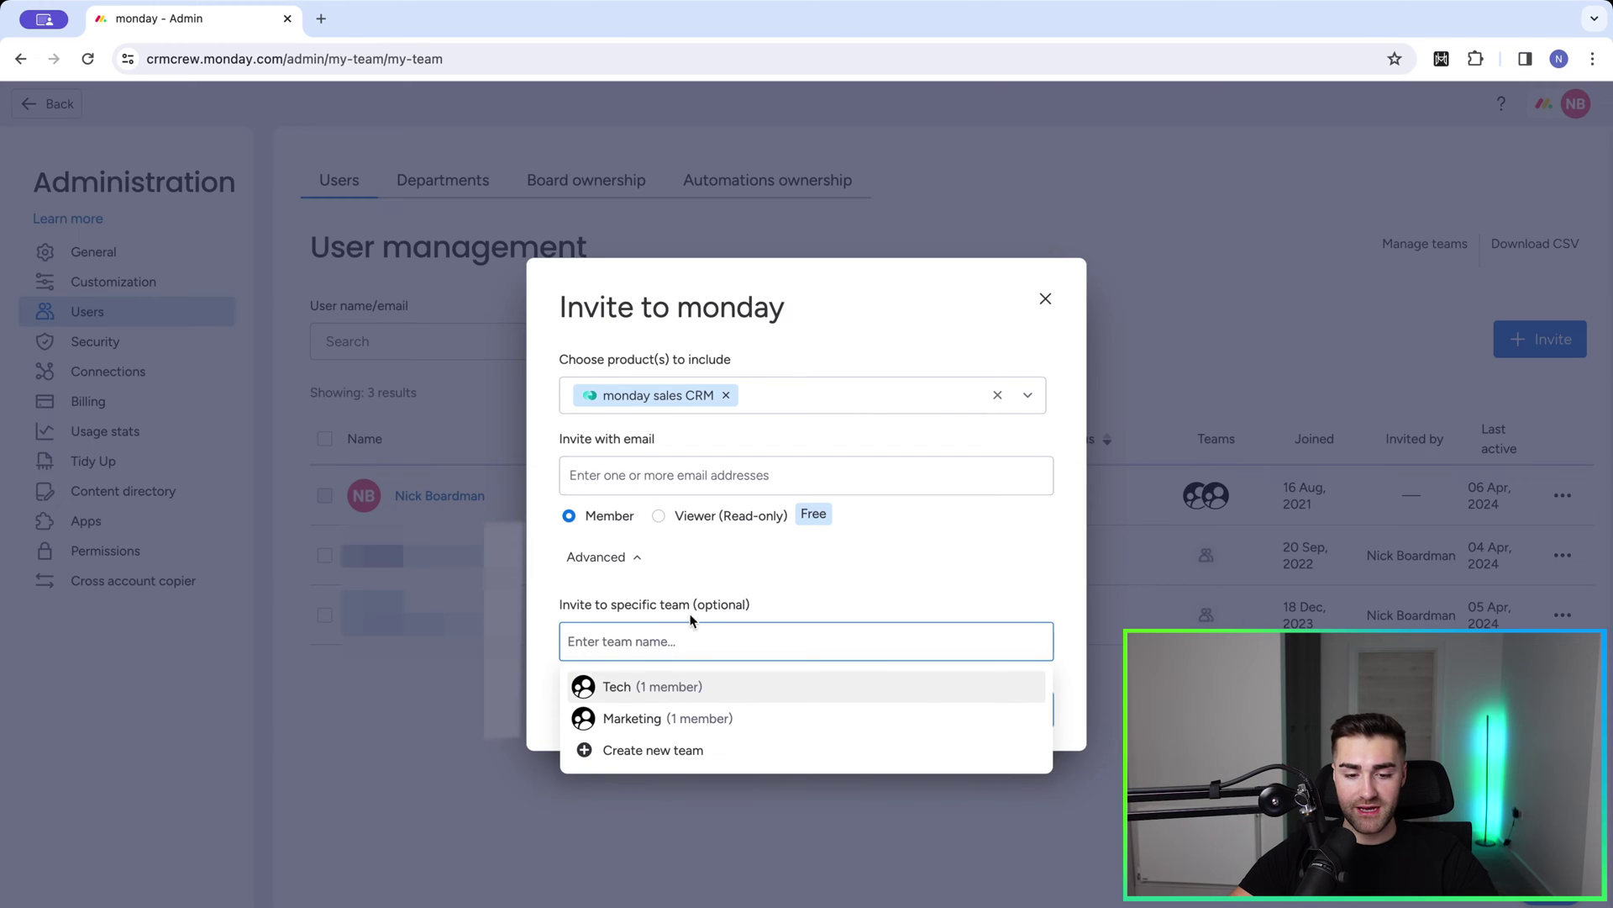
click(700, 598)
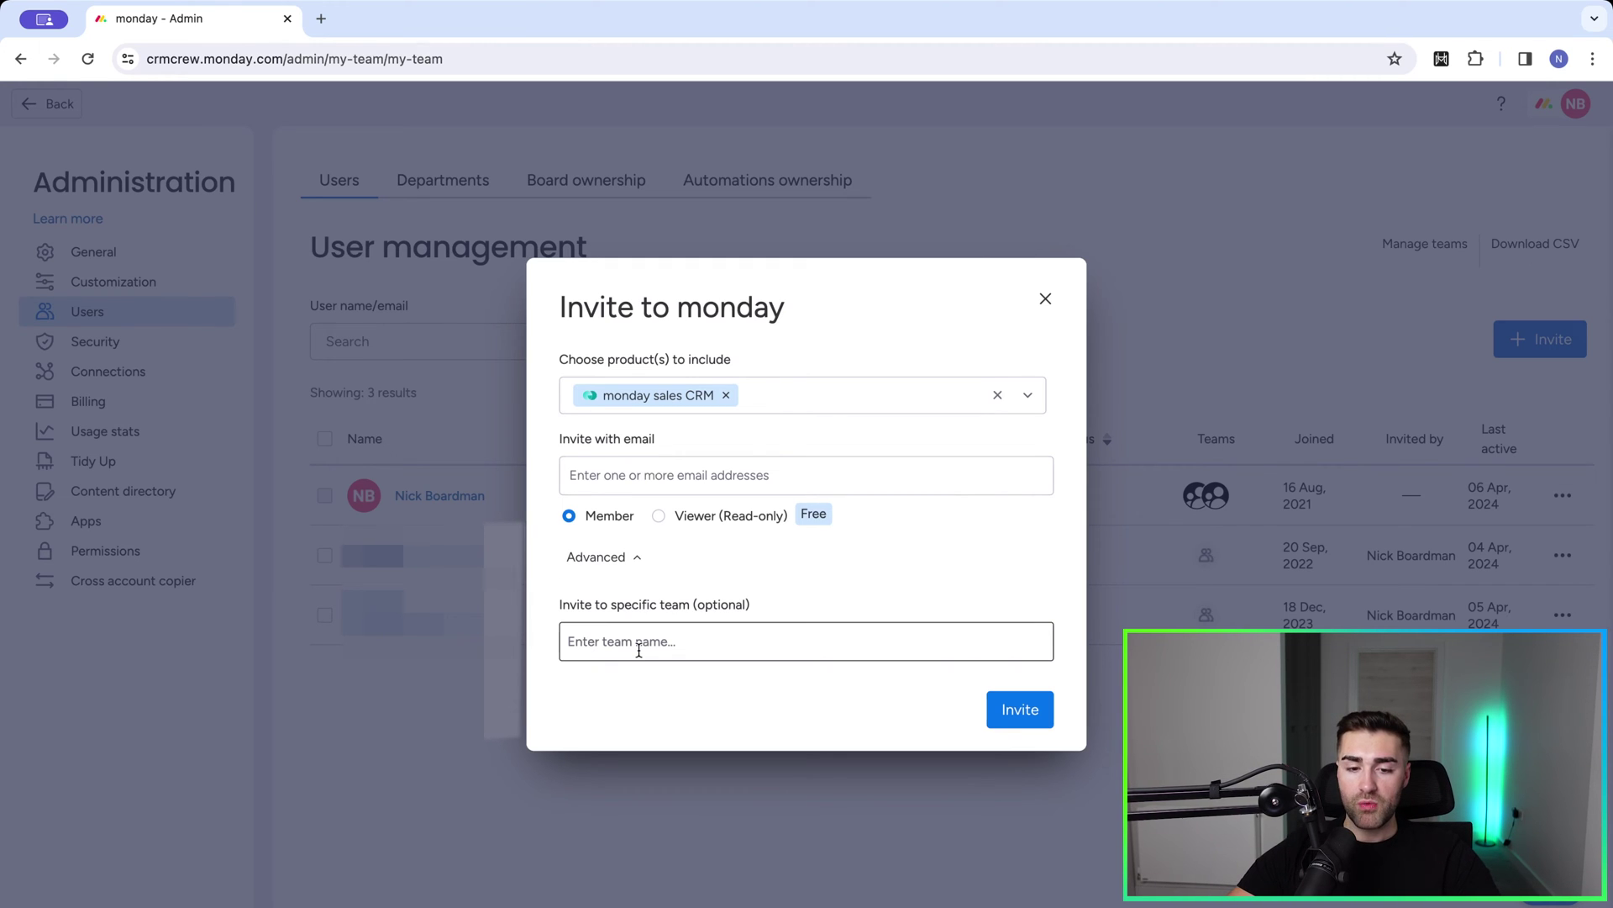
click(1046, 300)
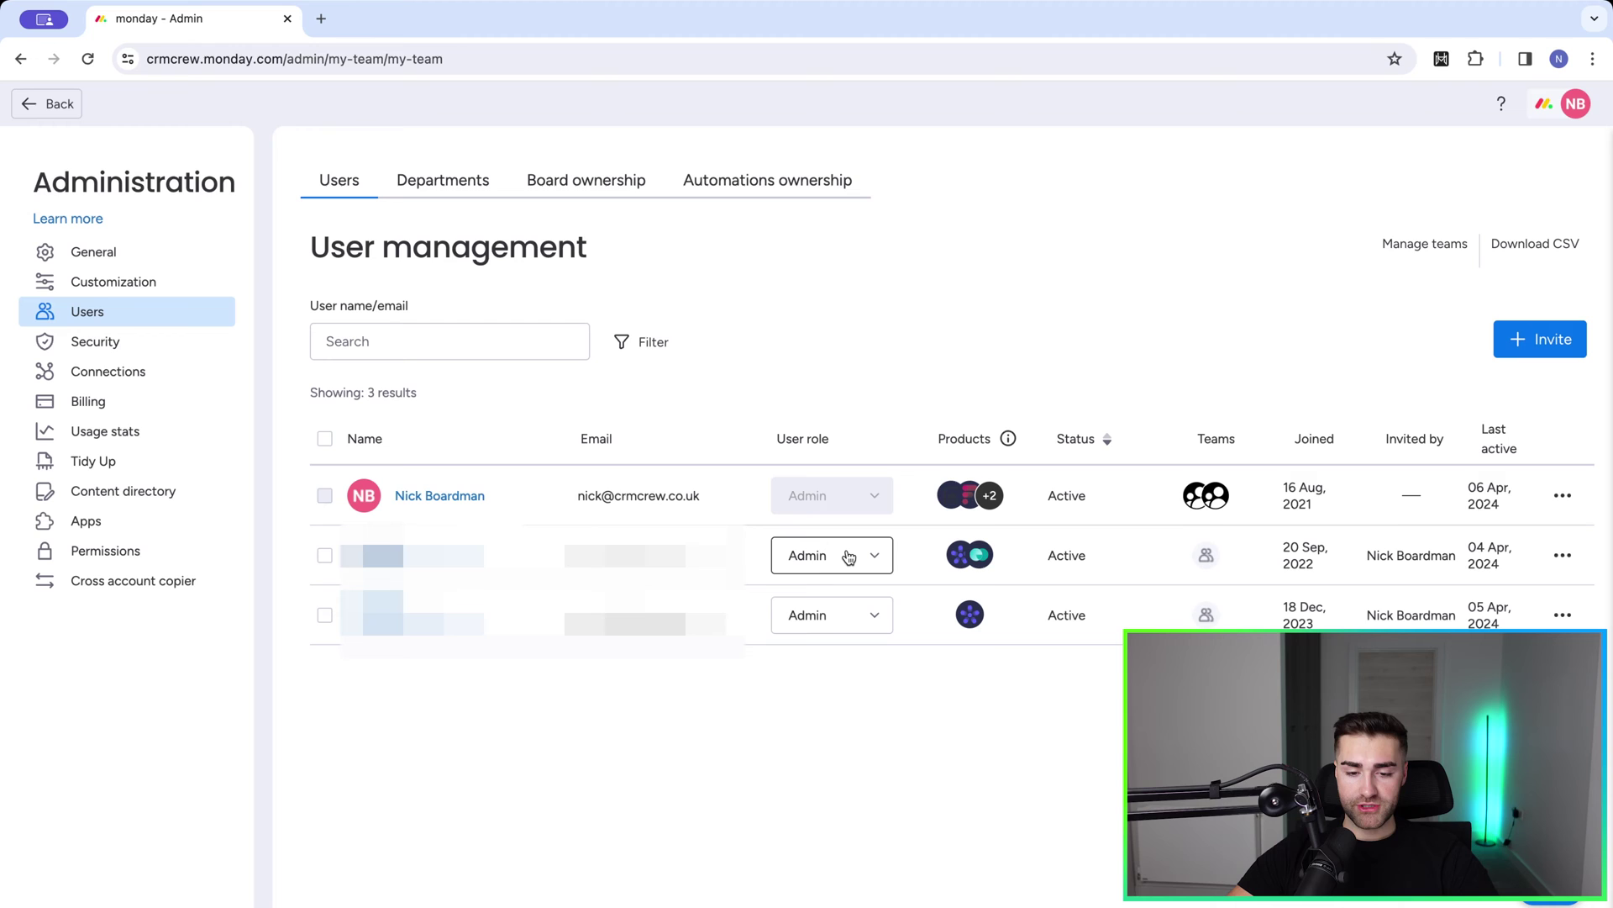
click(814, 565)
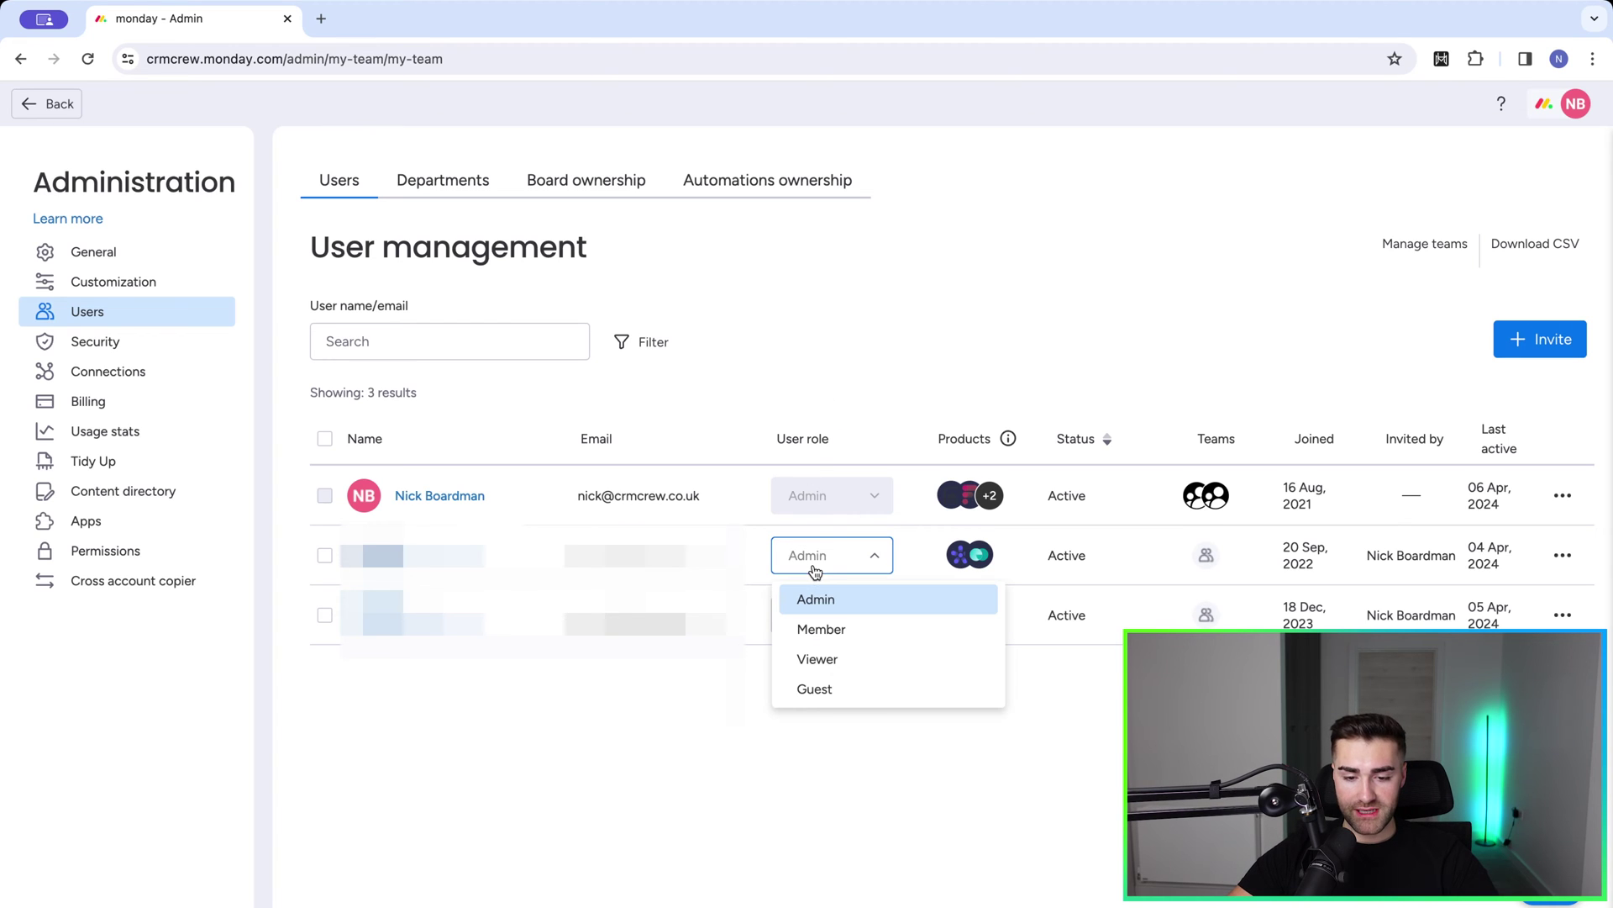
click(806, 624)
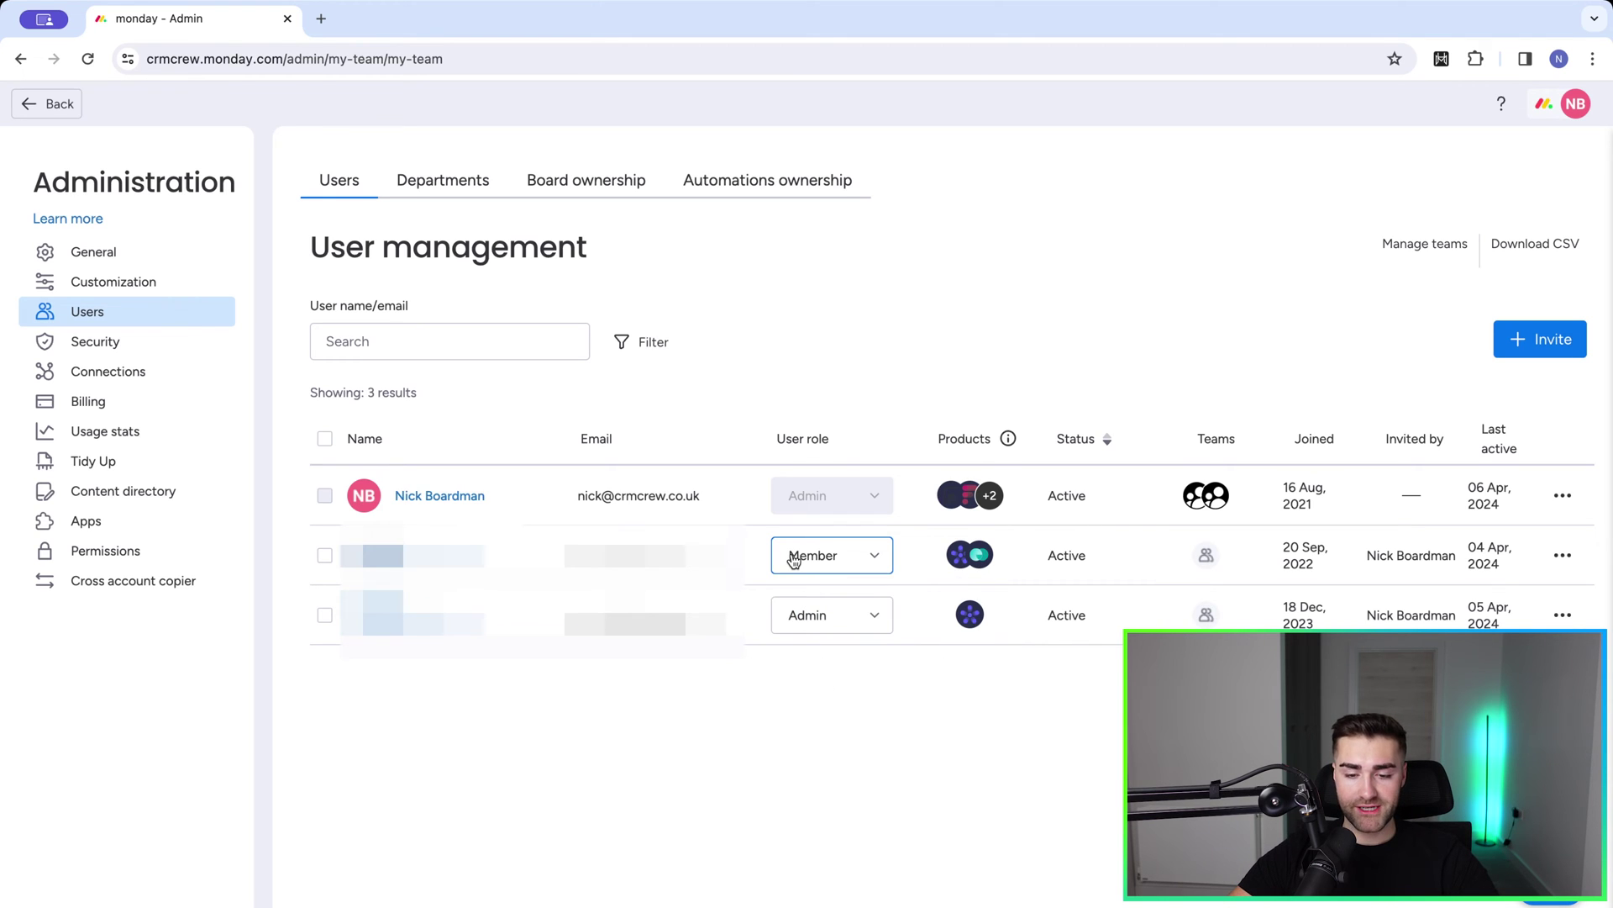
click(794, 561)
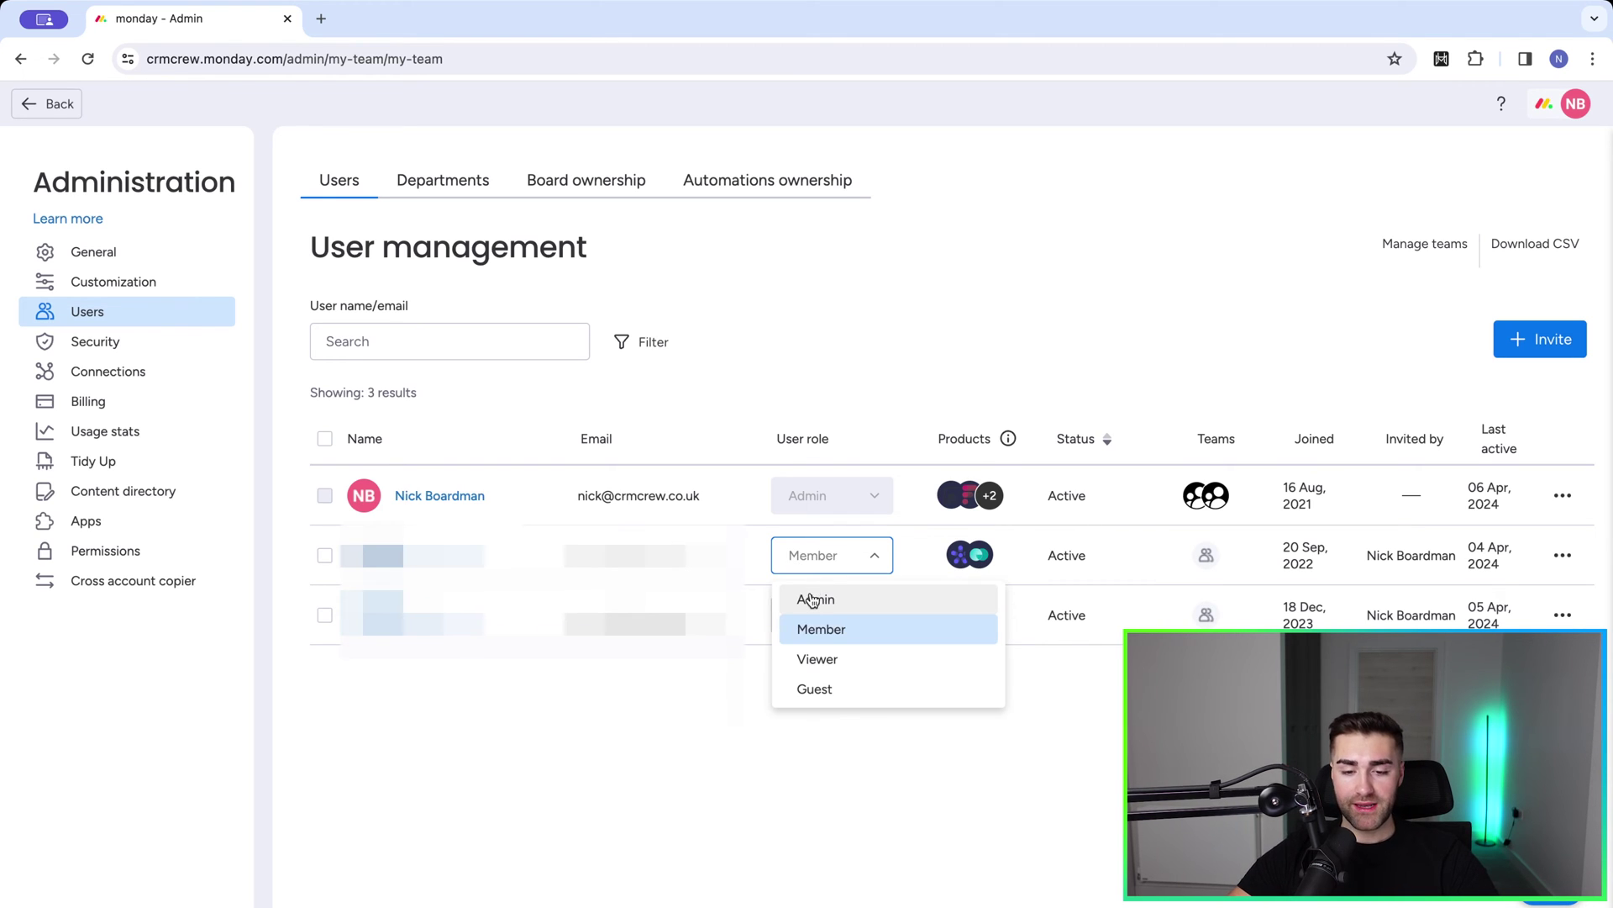
click(812, 600)
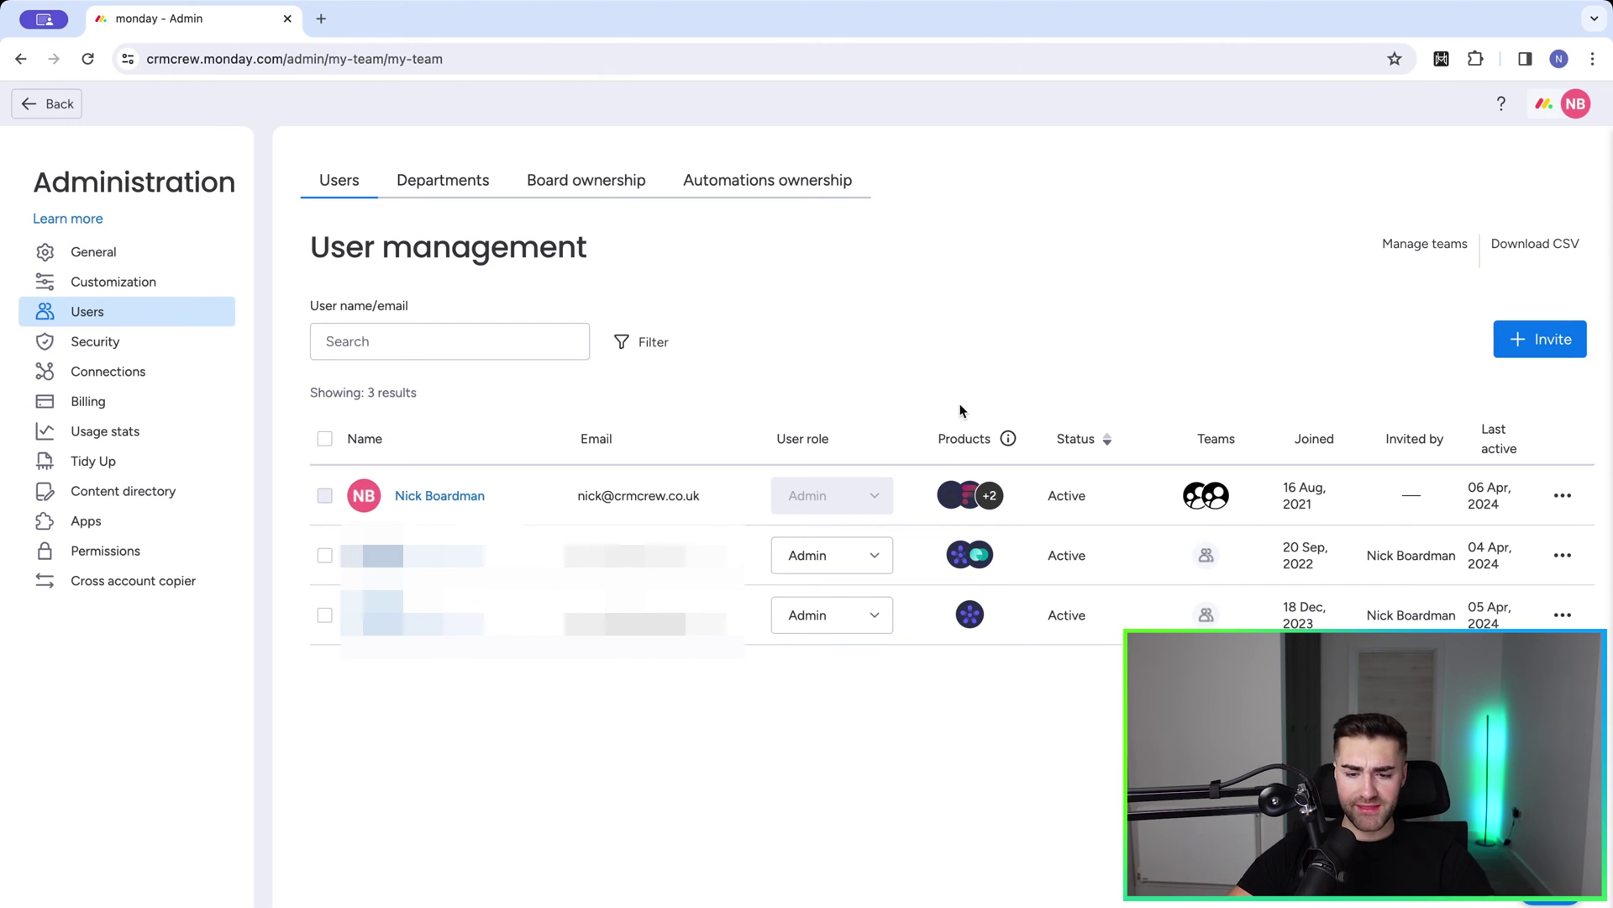
- Grant the third user monday sales CRM access while keeping work management
drag(937, 439, 990, 440)
click(976, 437)
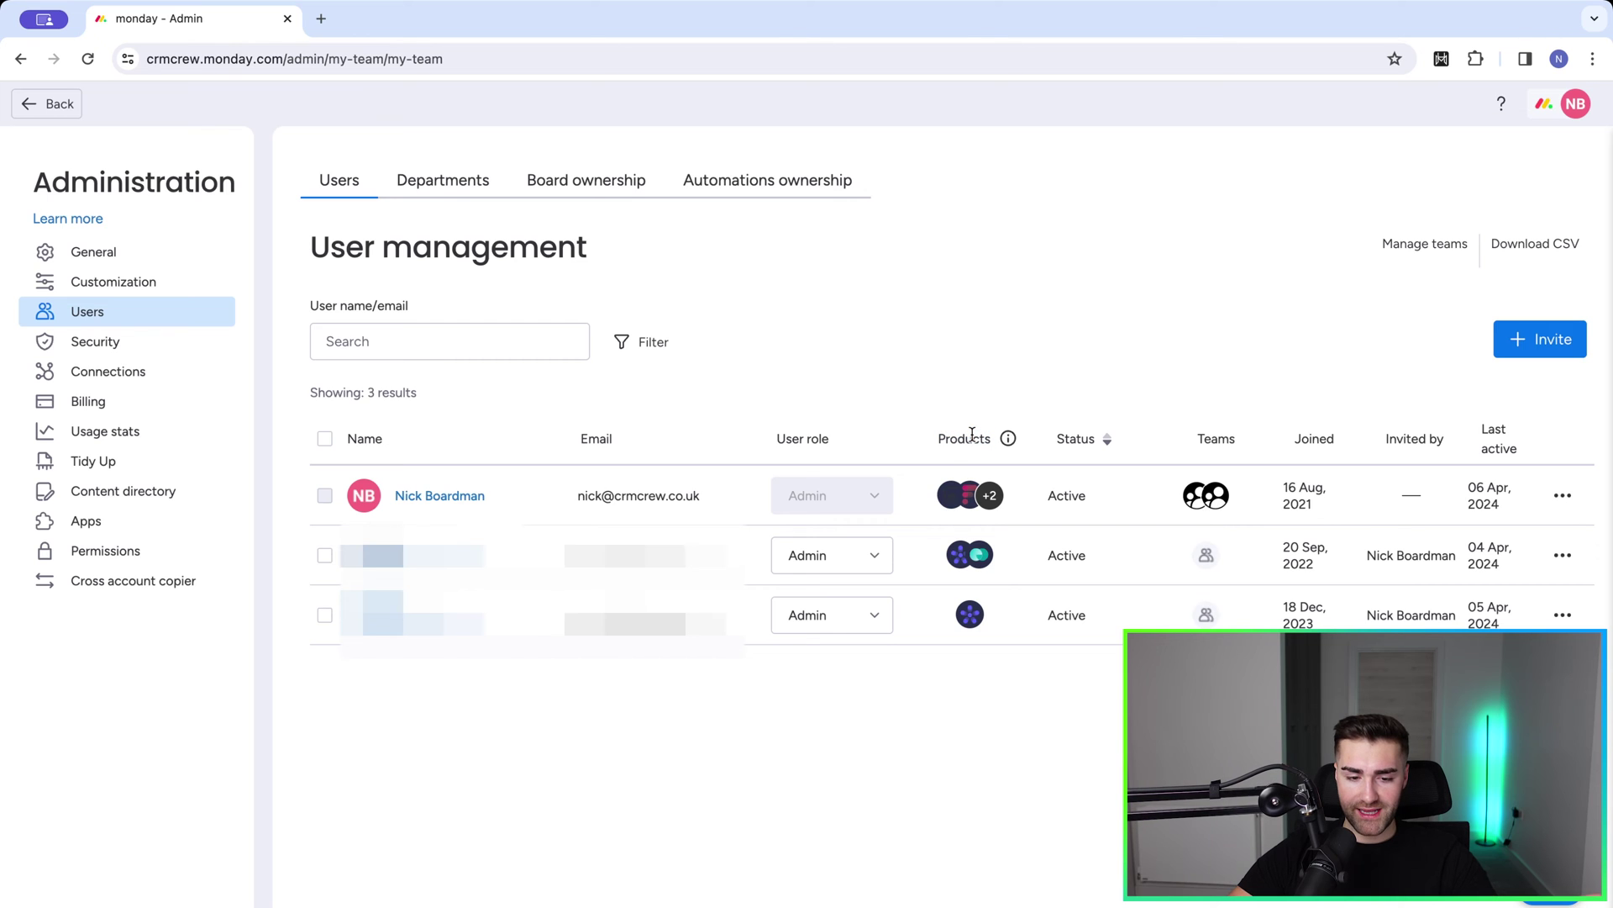
click(970, 614)
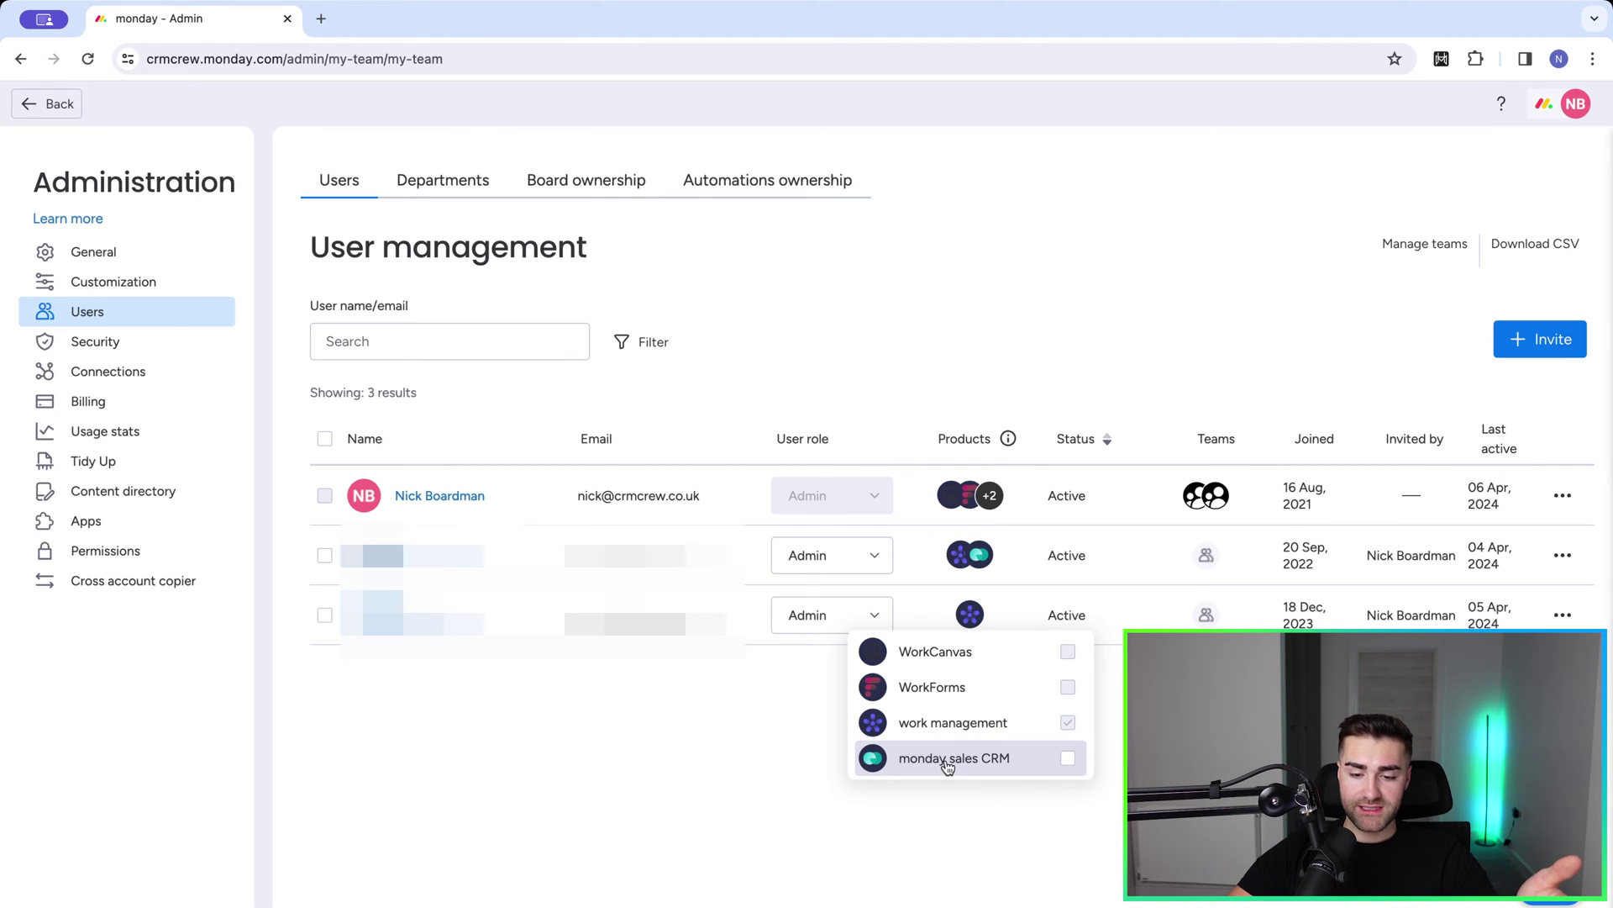
click(946, 765)
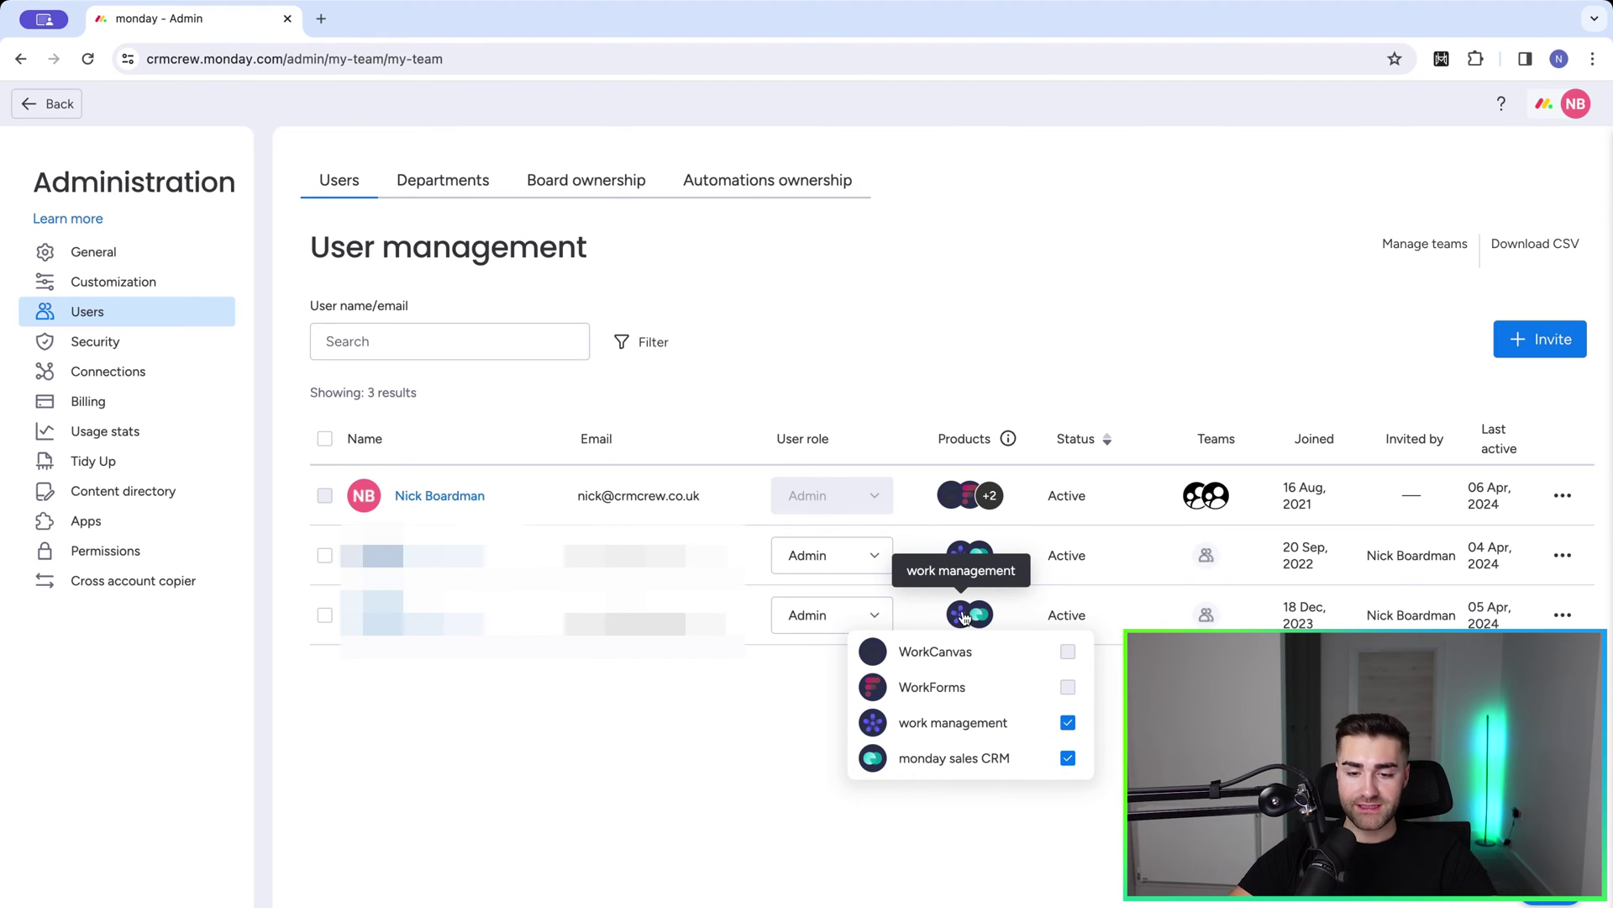
click(950, 725)
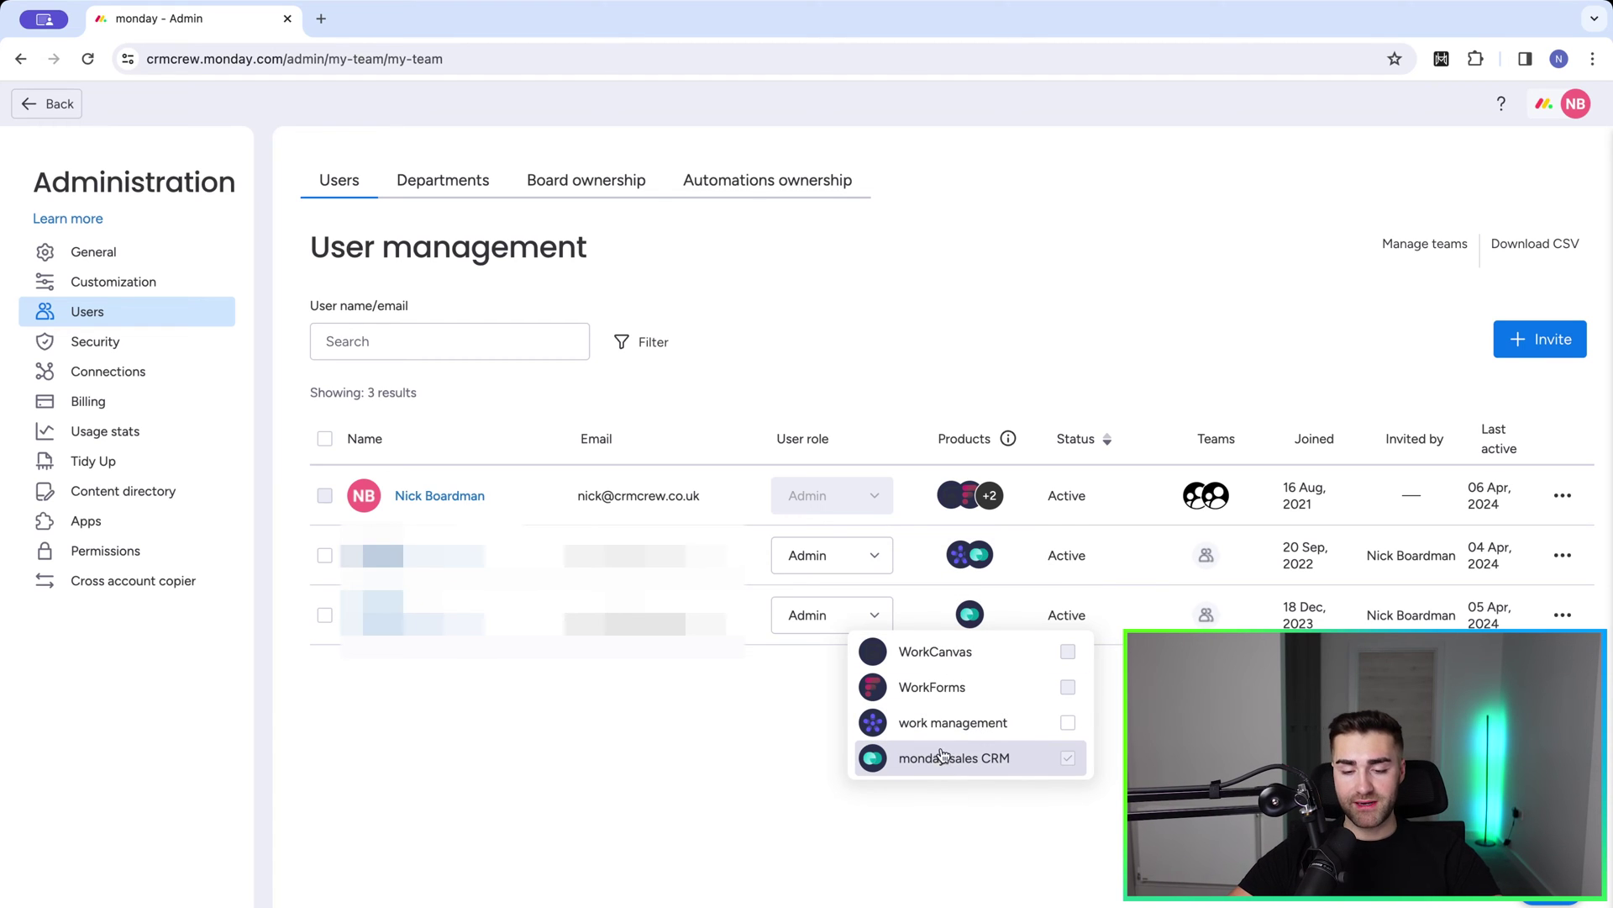
click(946, 728)
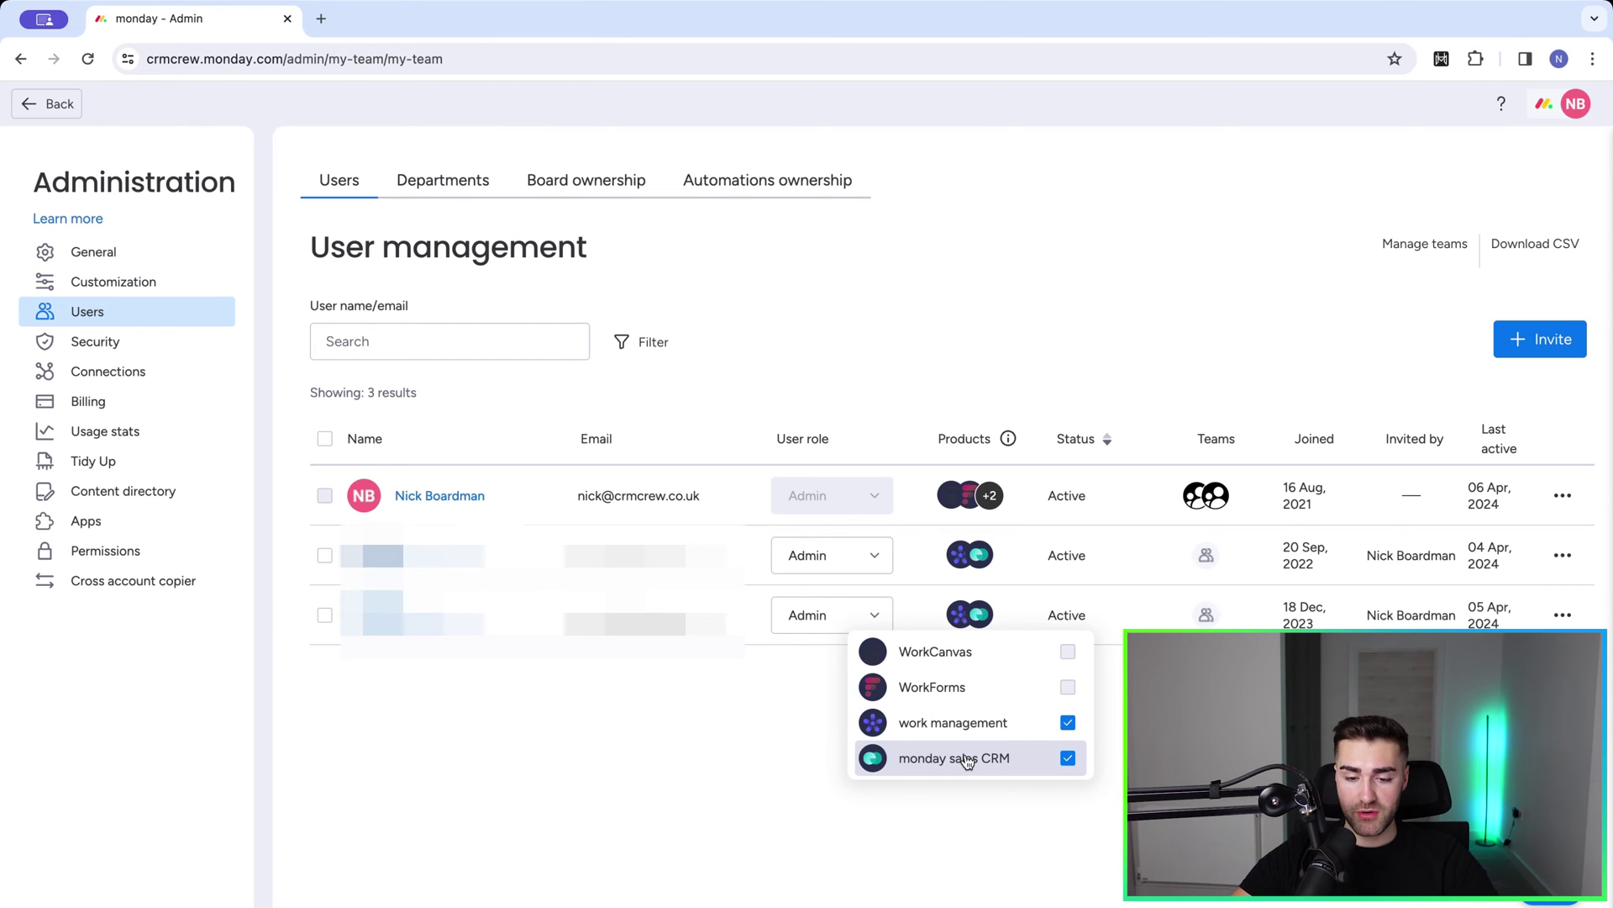
click(1049, 340)
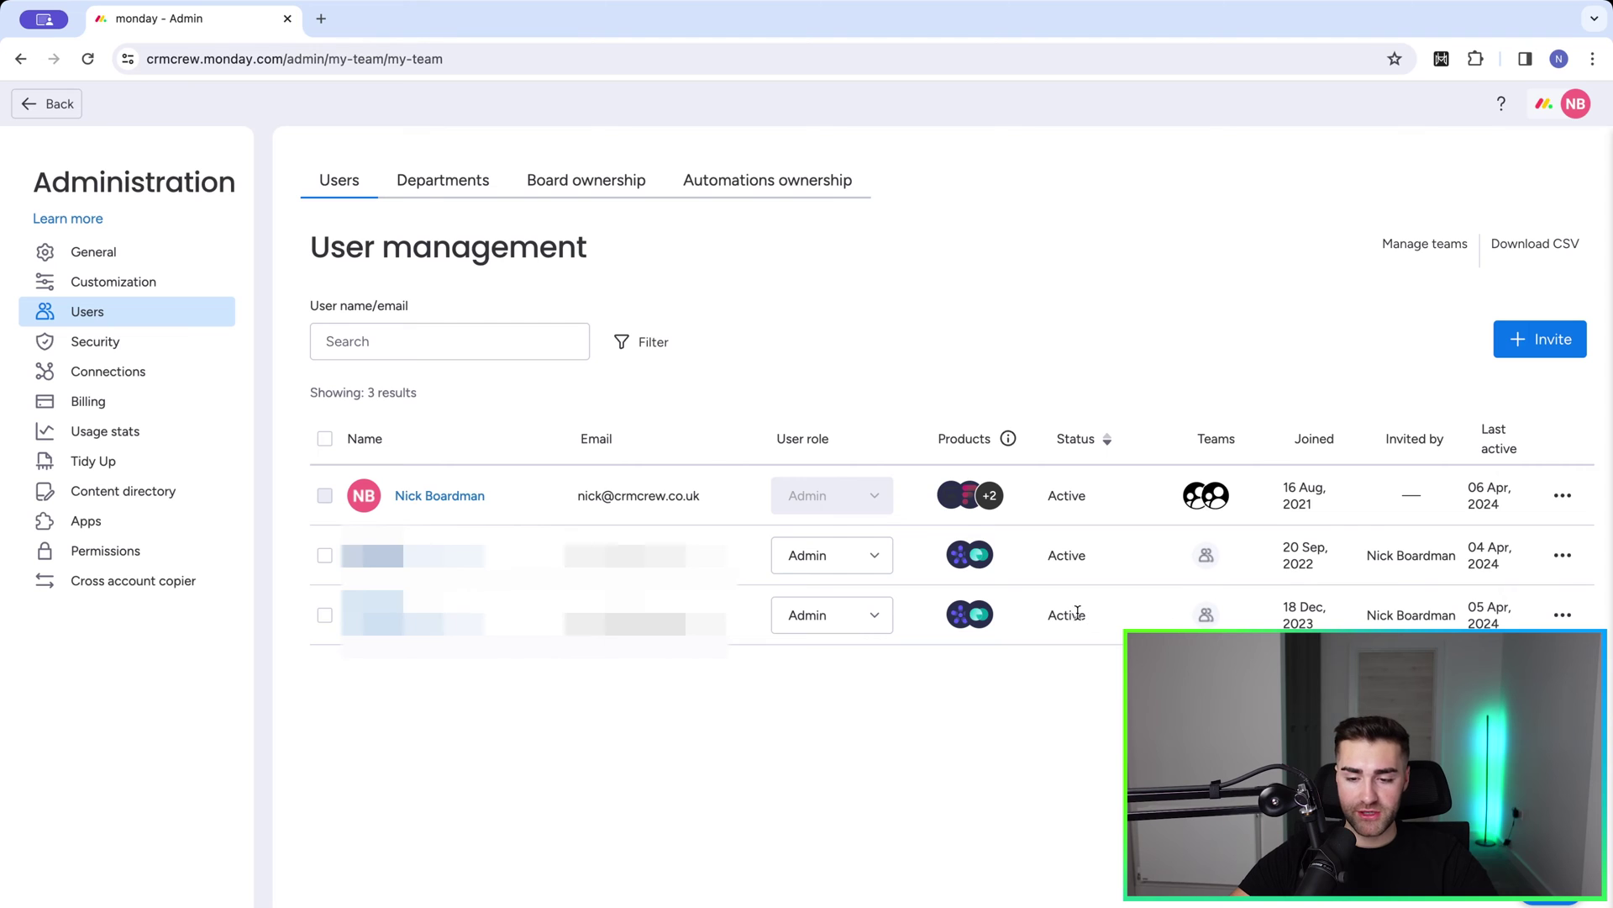
click(1563, 615)
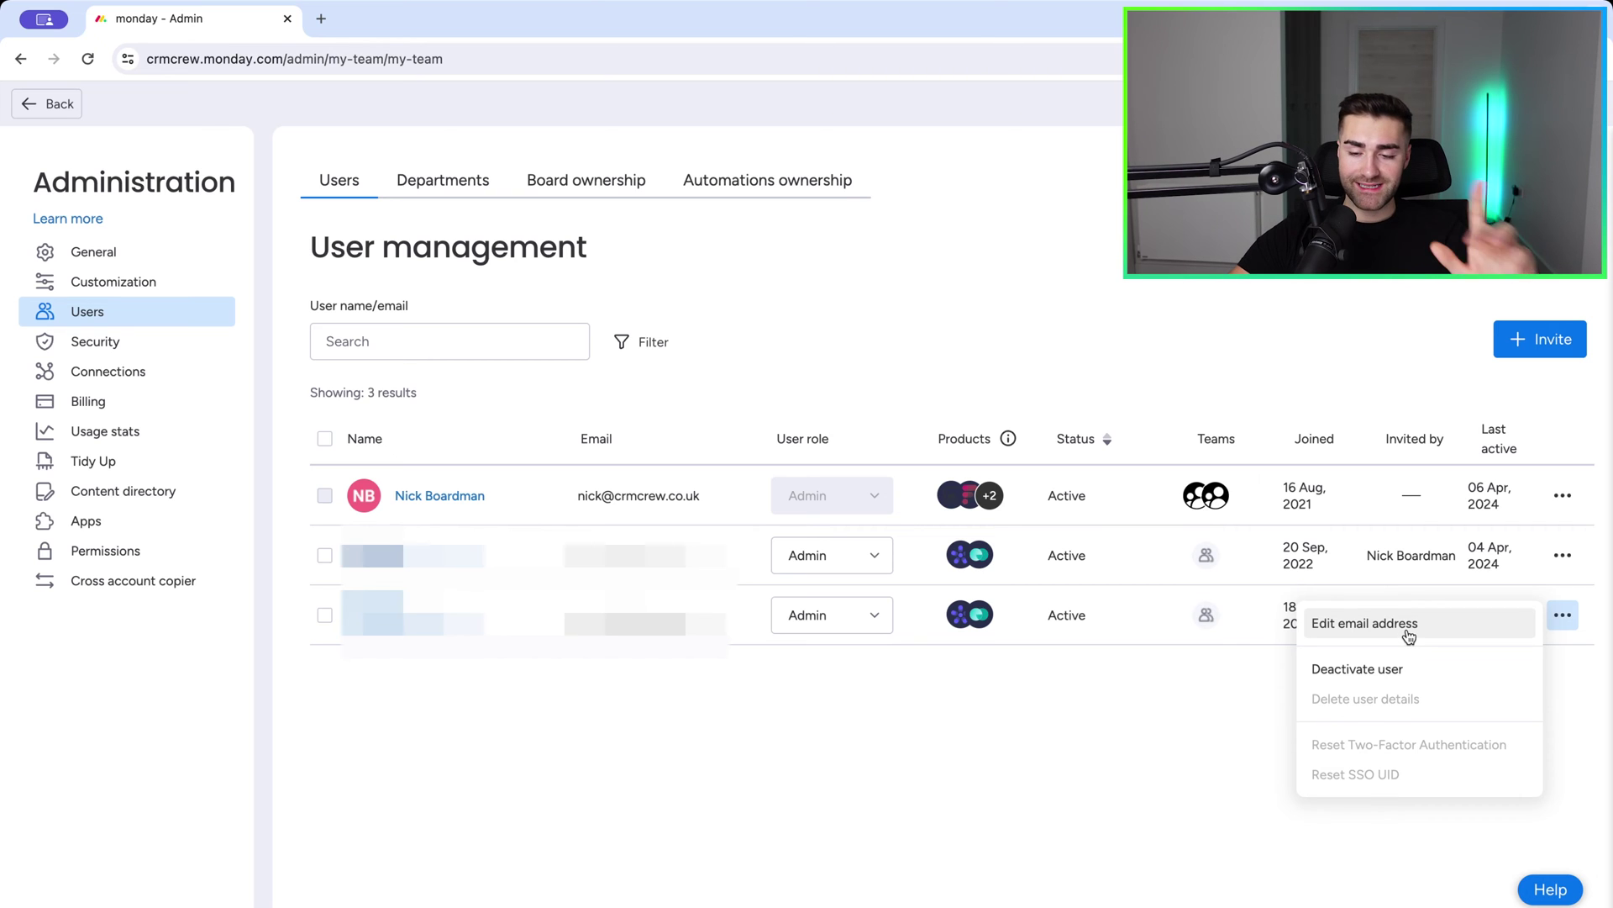
click(1562, 615)
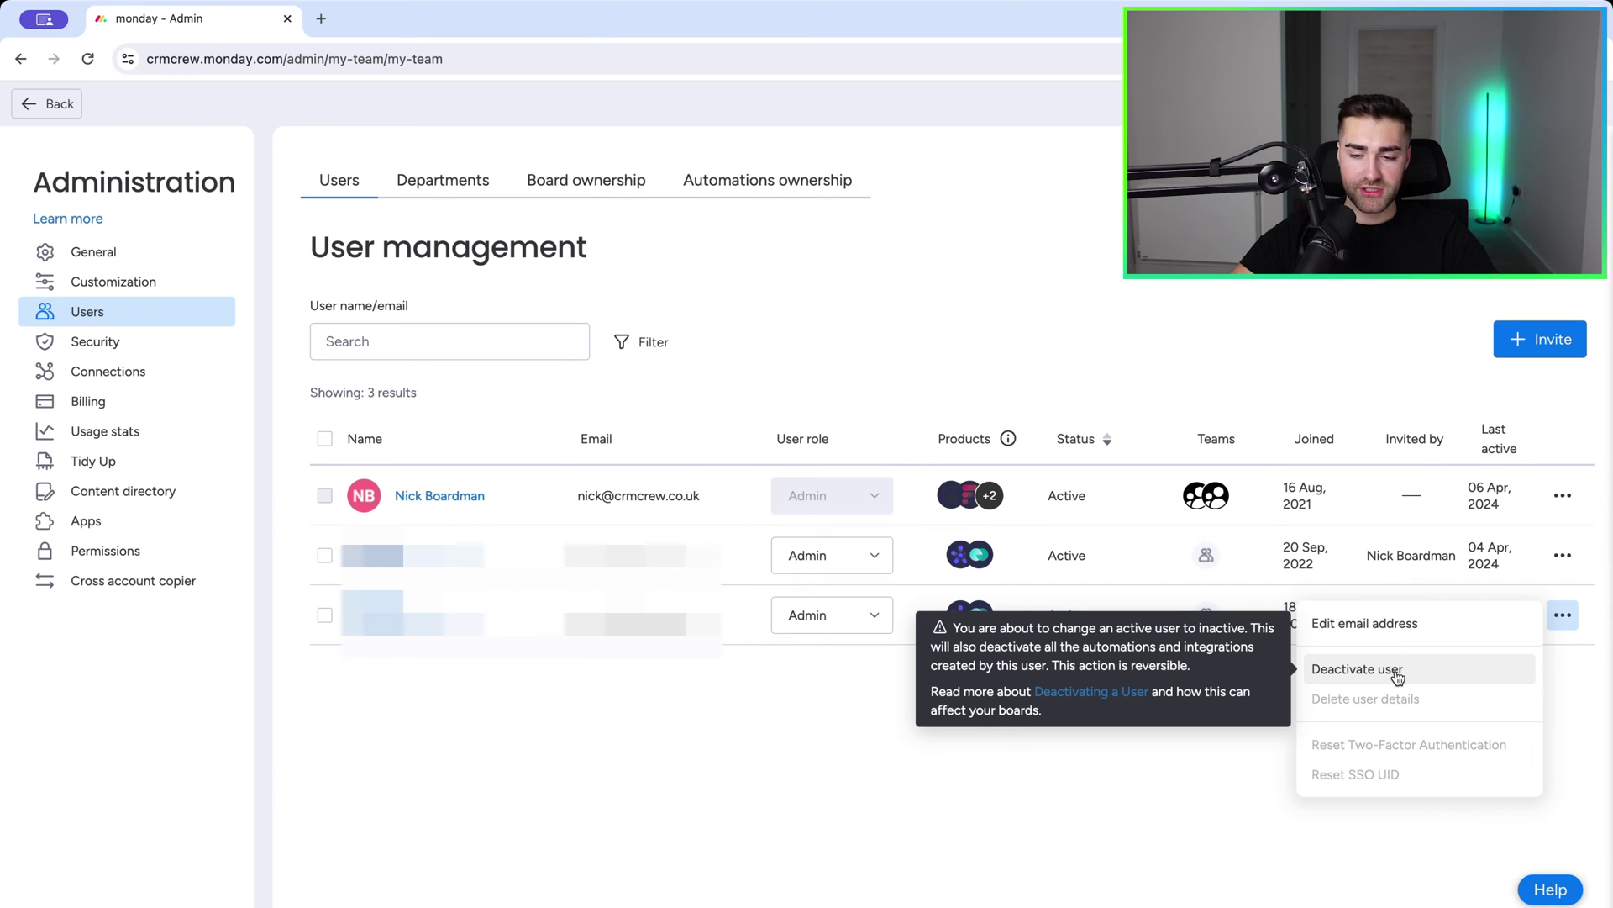
click(1165, 310)
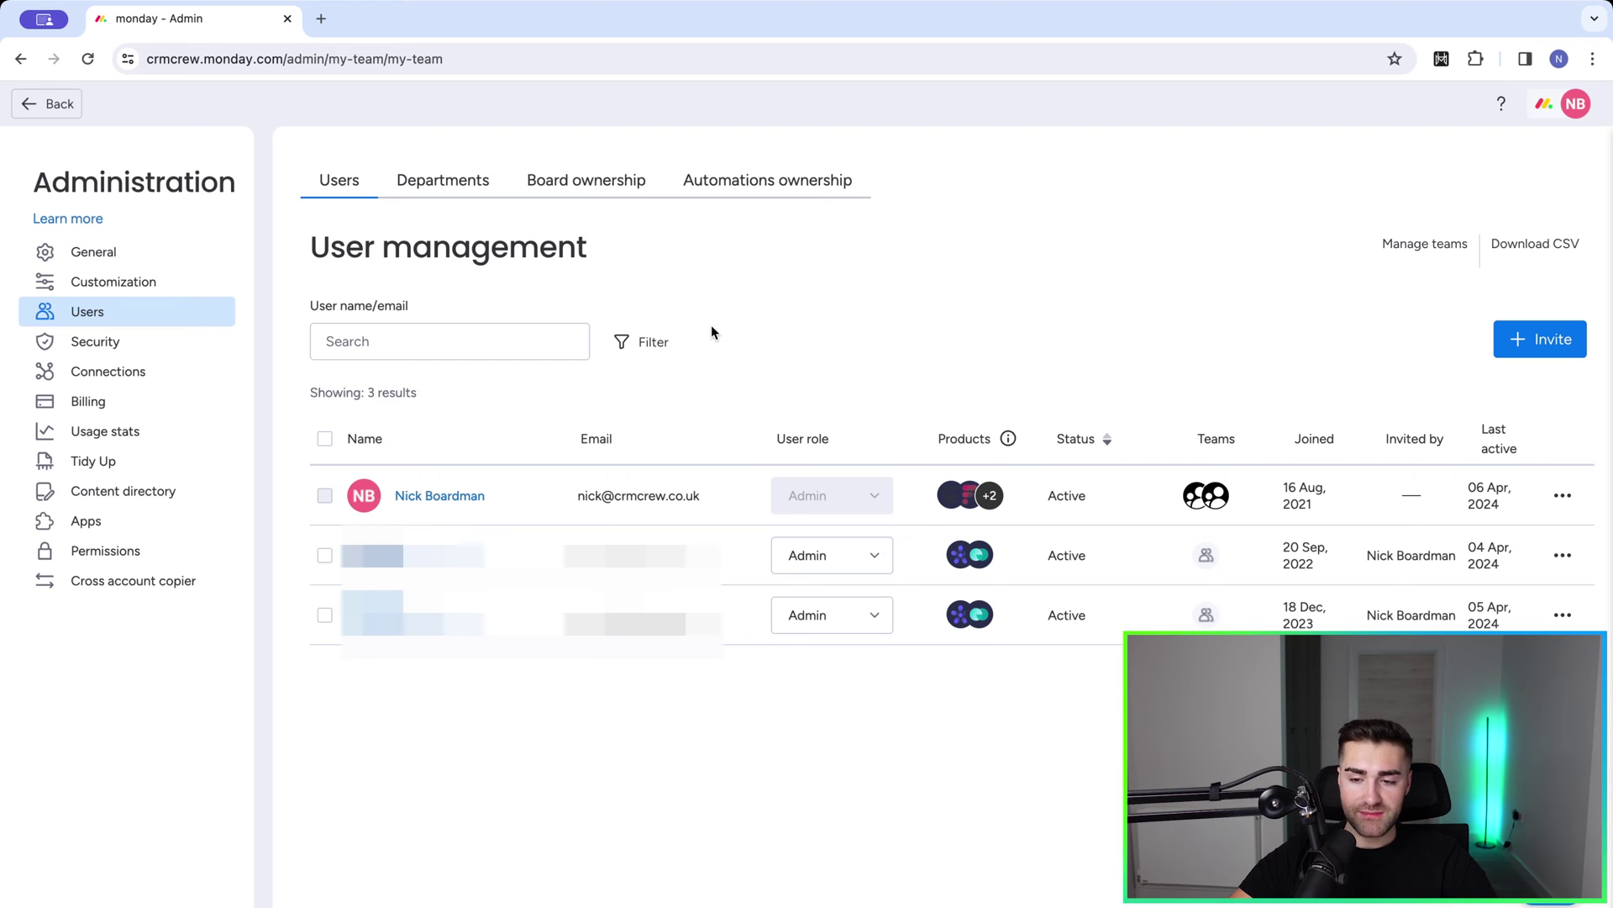
- Draft a new team named 'Example Team', then discard it and close the Teams manager
click(1399, 247)
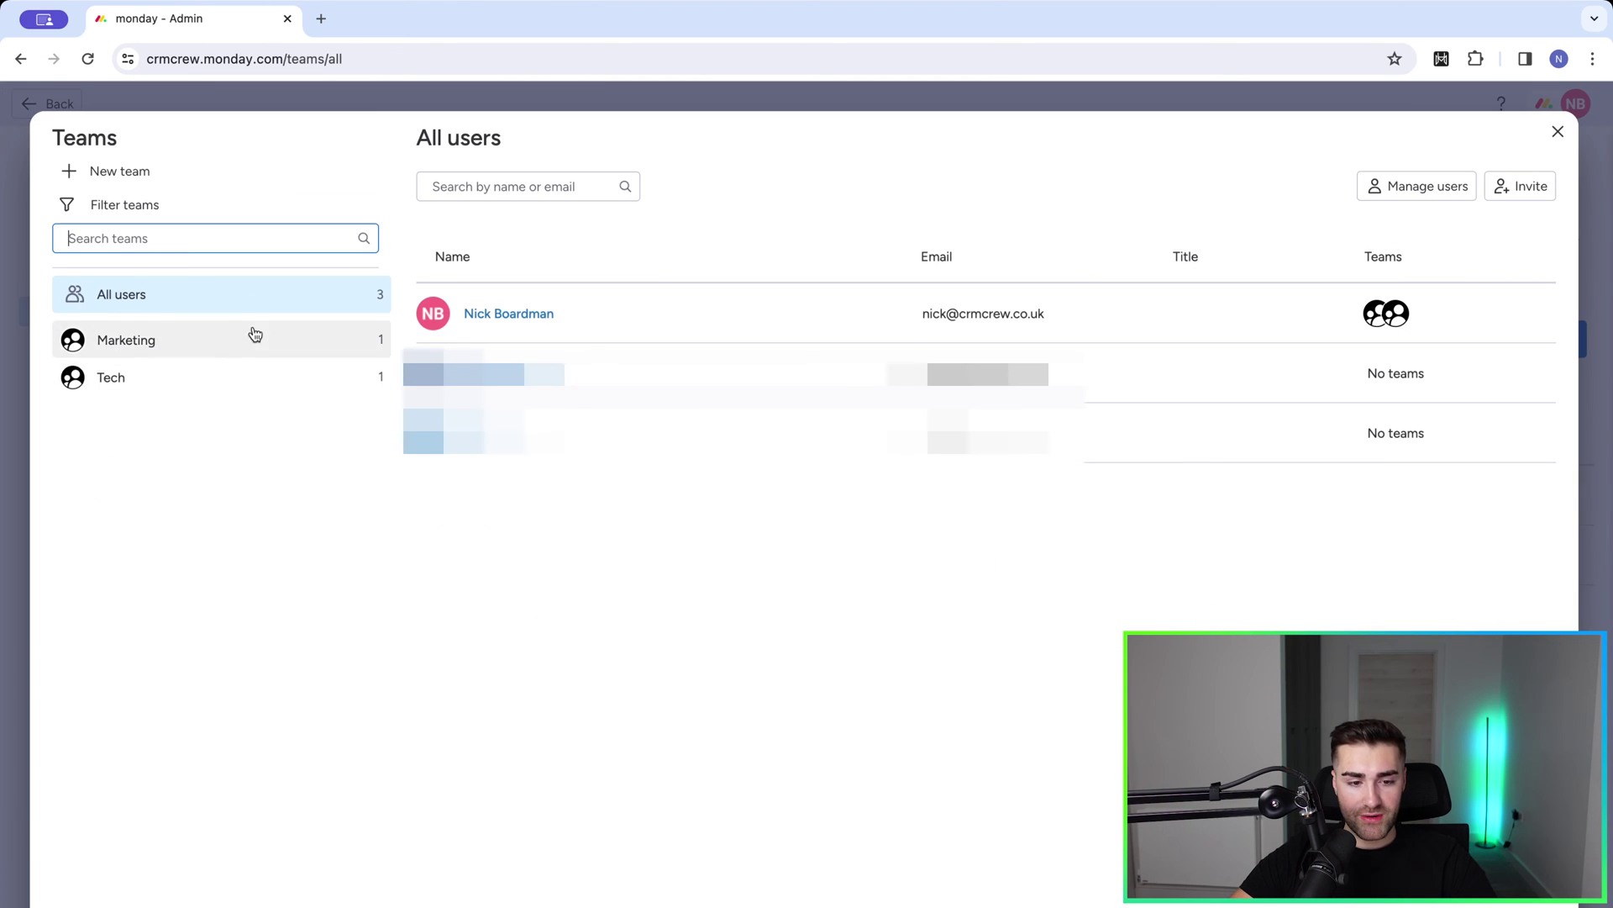
click(117, 184)
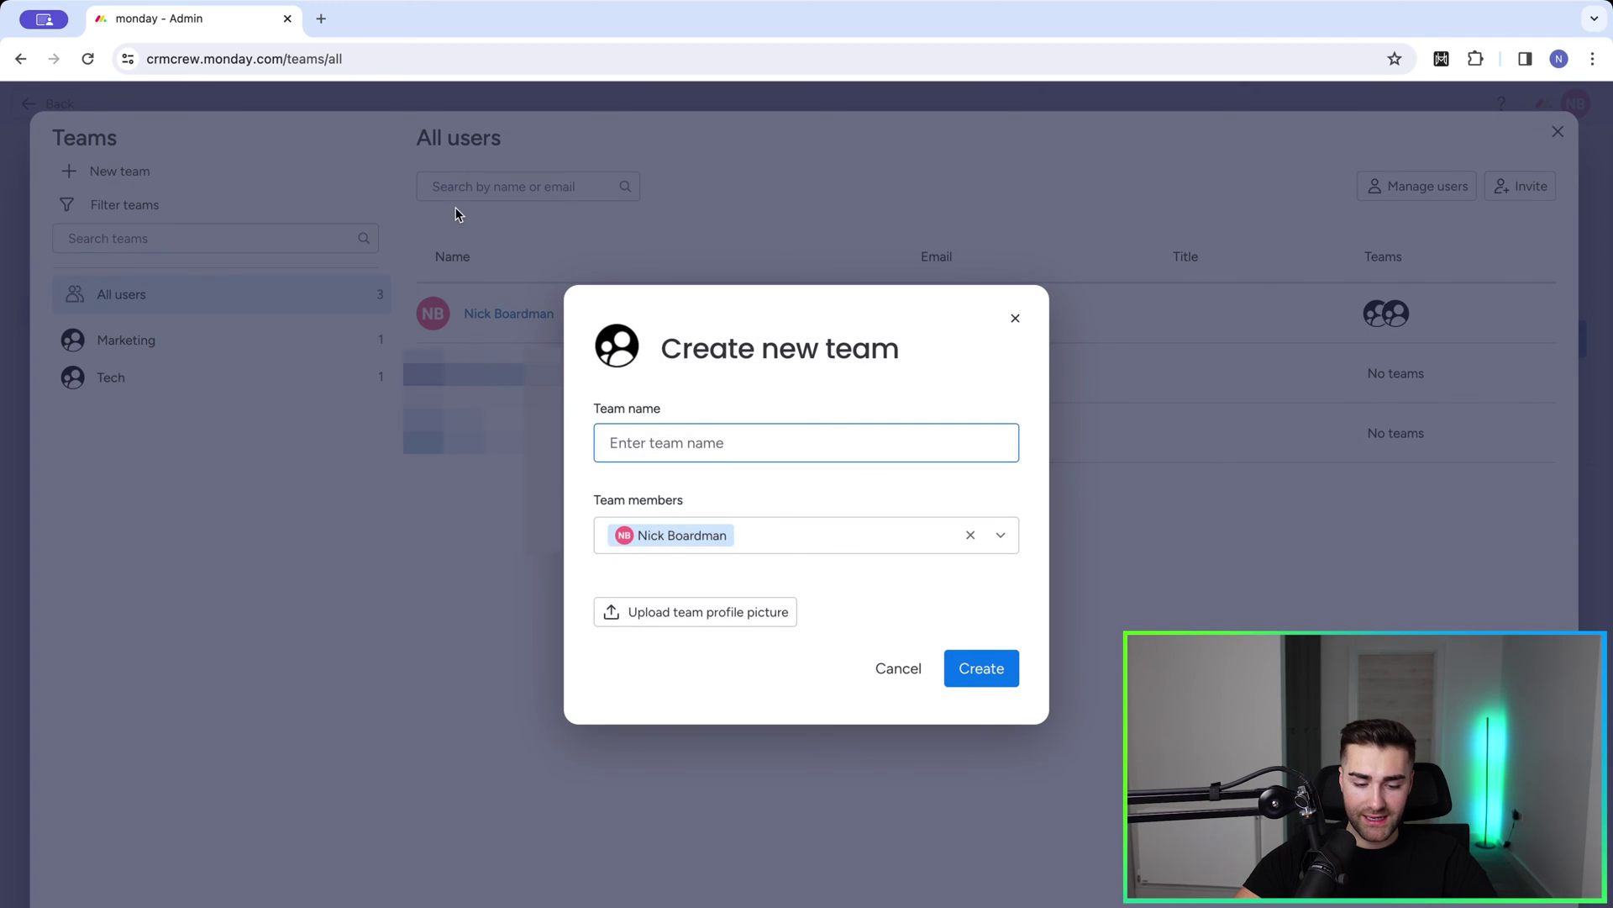
text(Example Team)
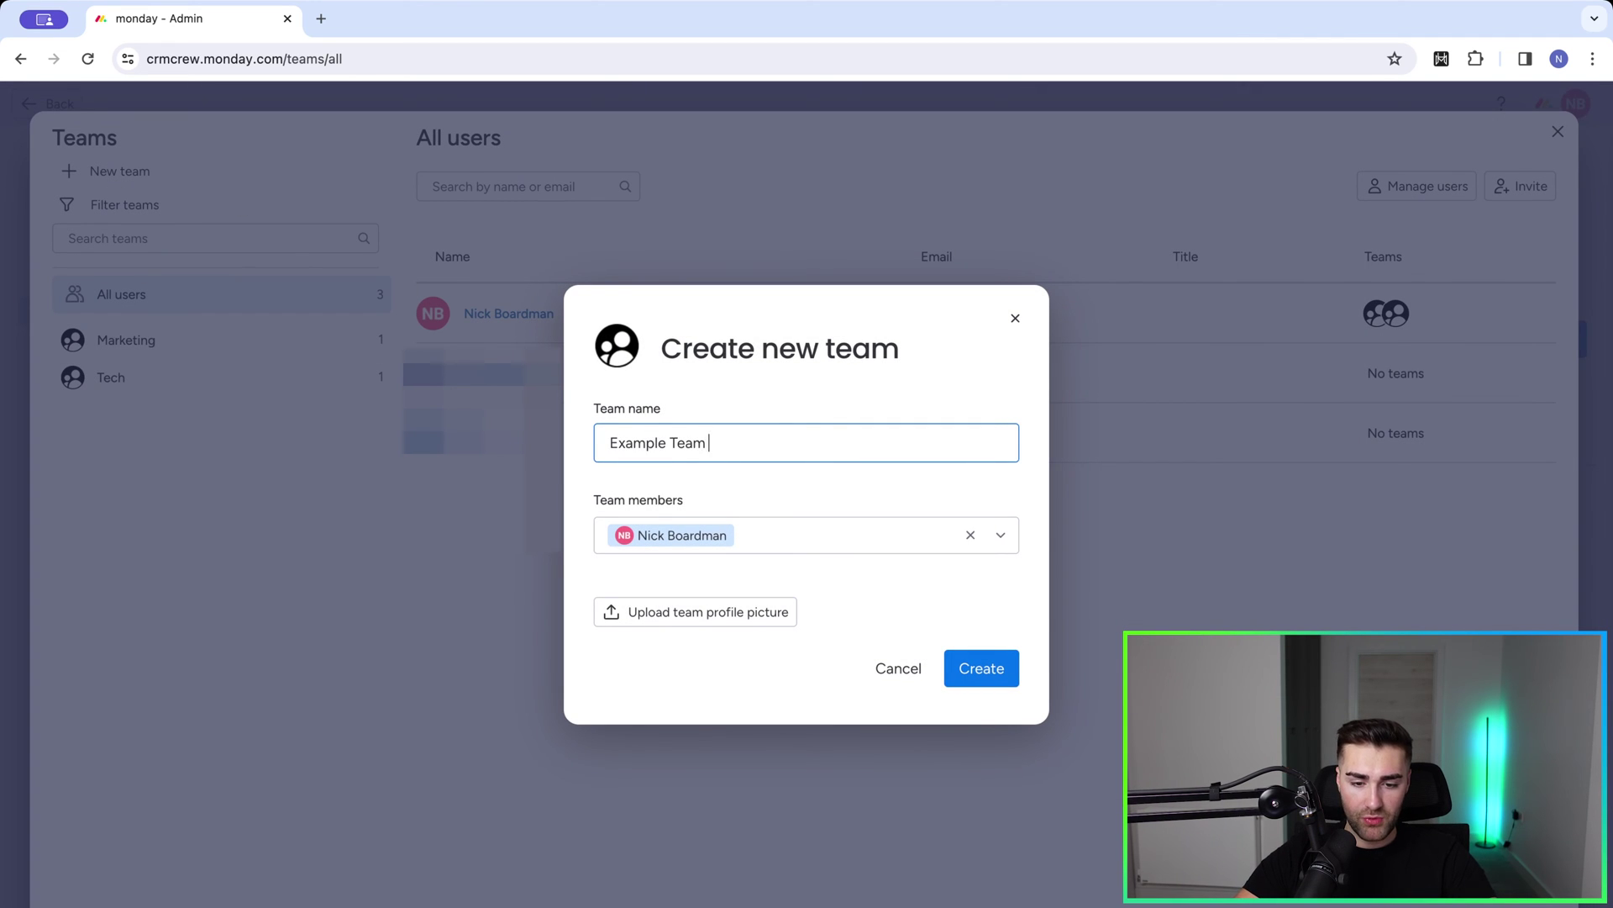
key(super+a)
text(Management Te)
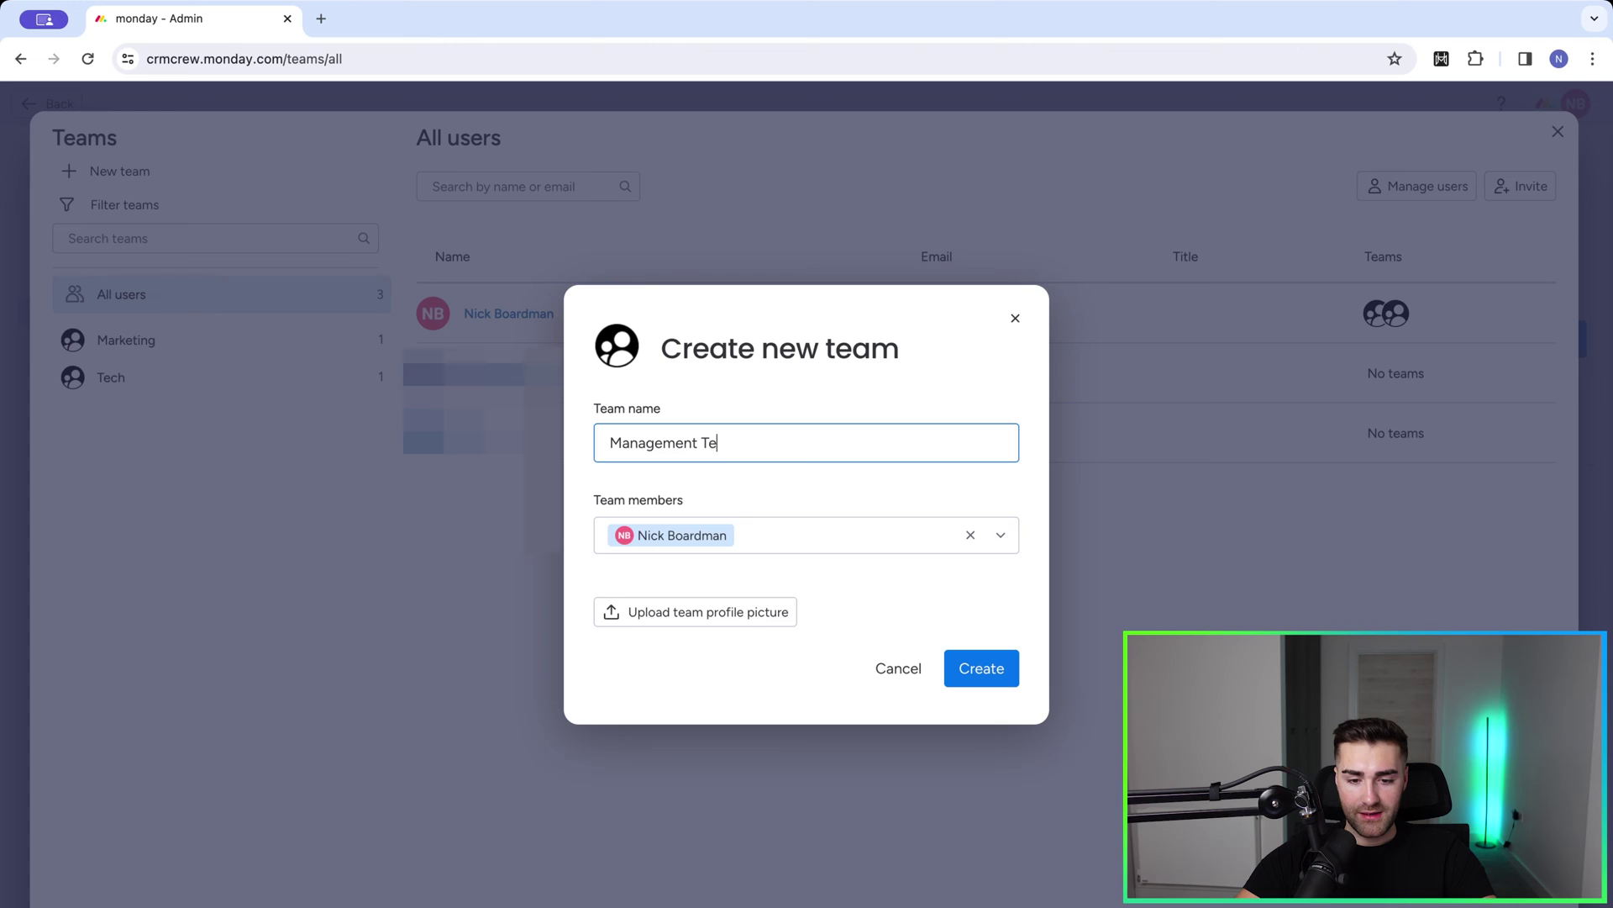
key(super+a)
key(BackSpace)
text(Example Te)
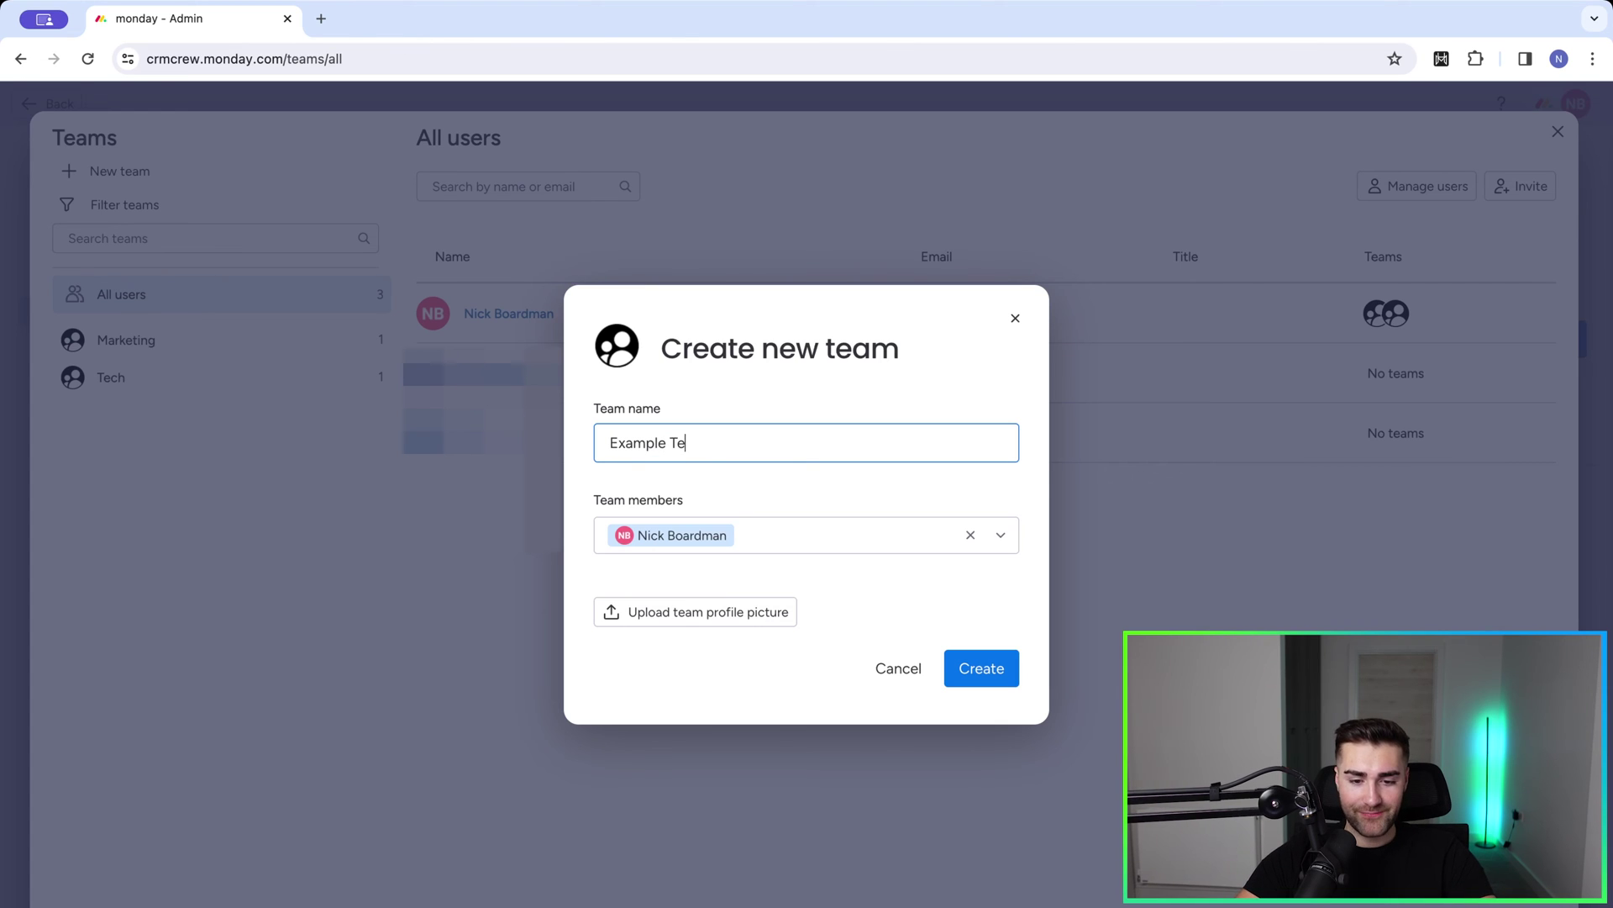
text(am)
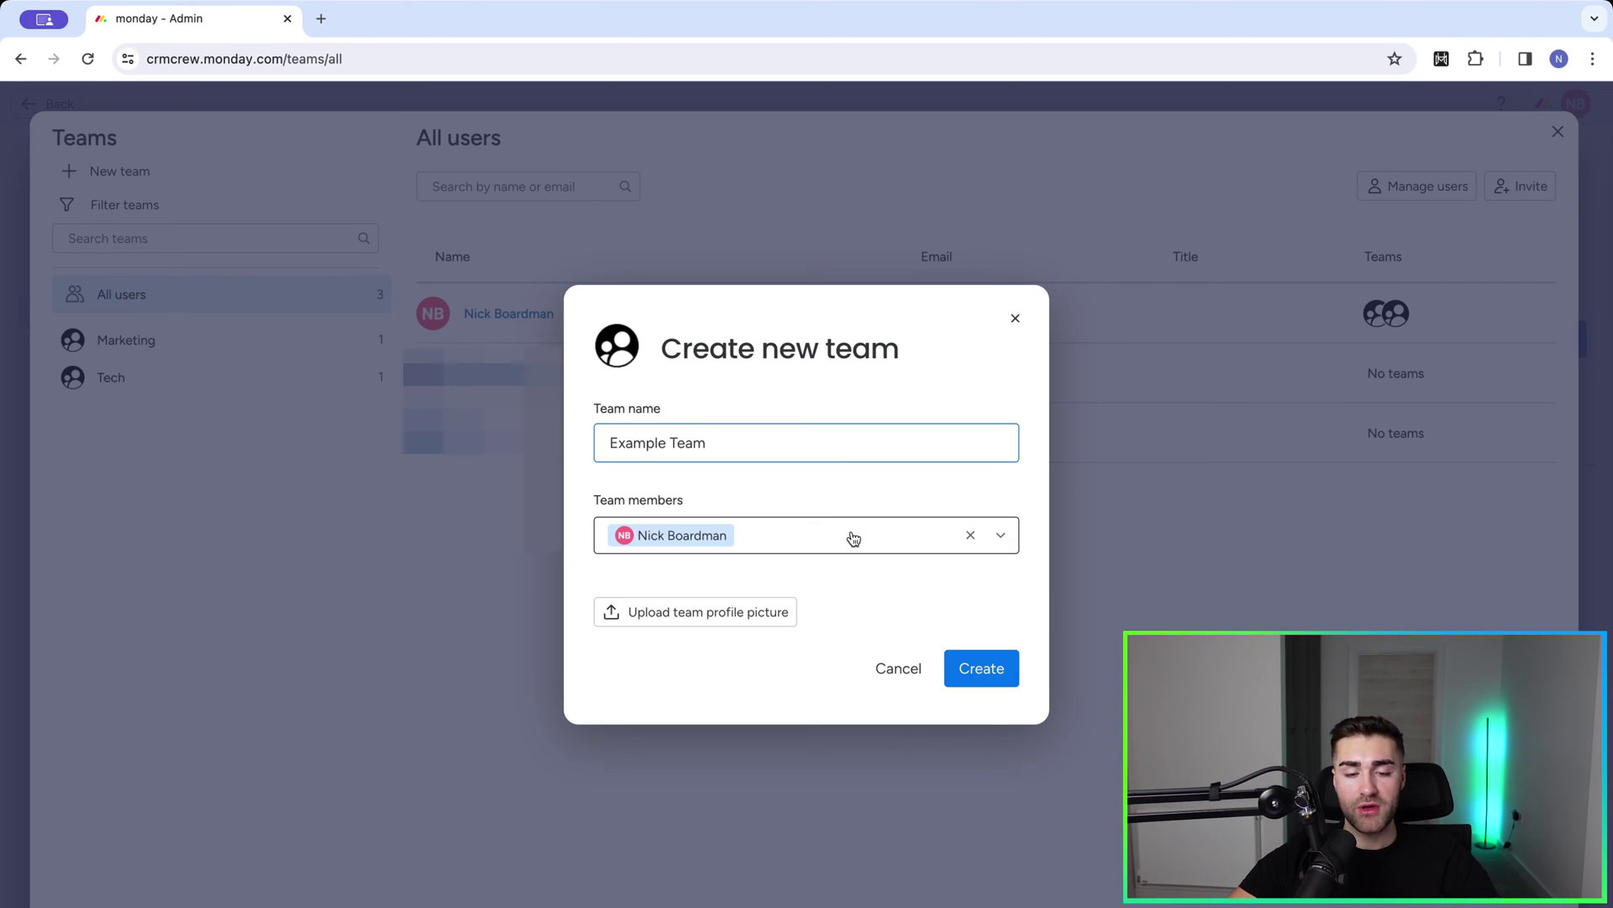
click(1013, 316)
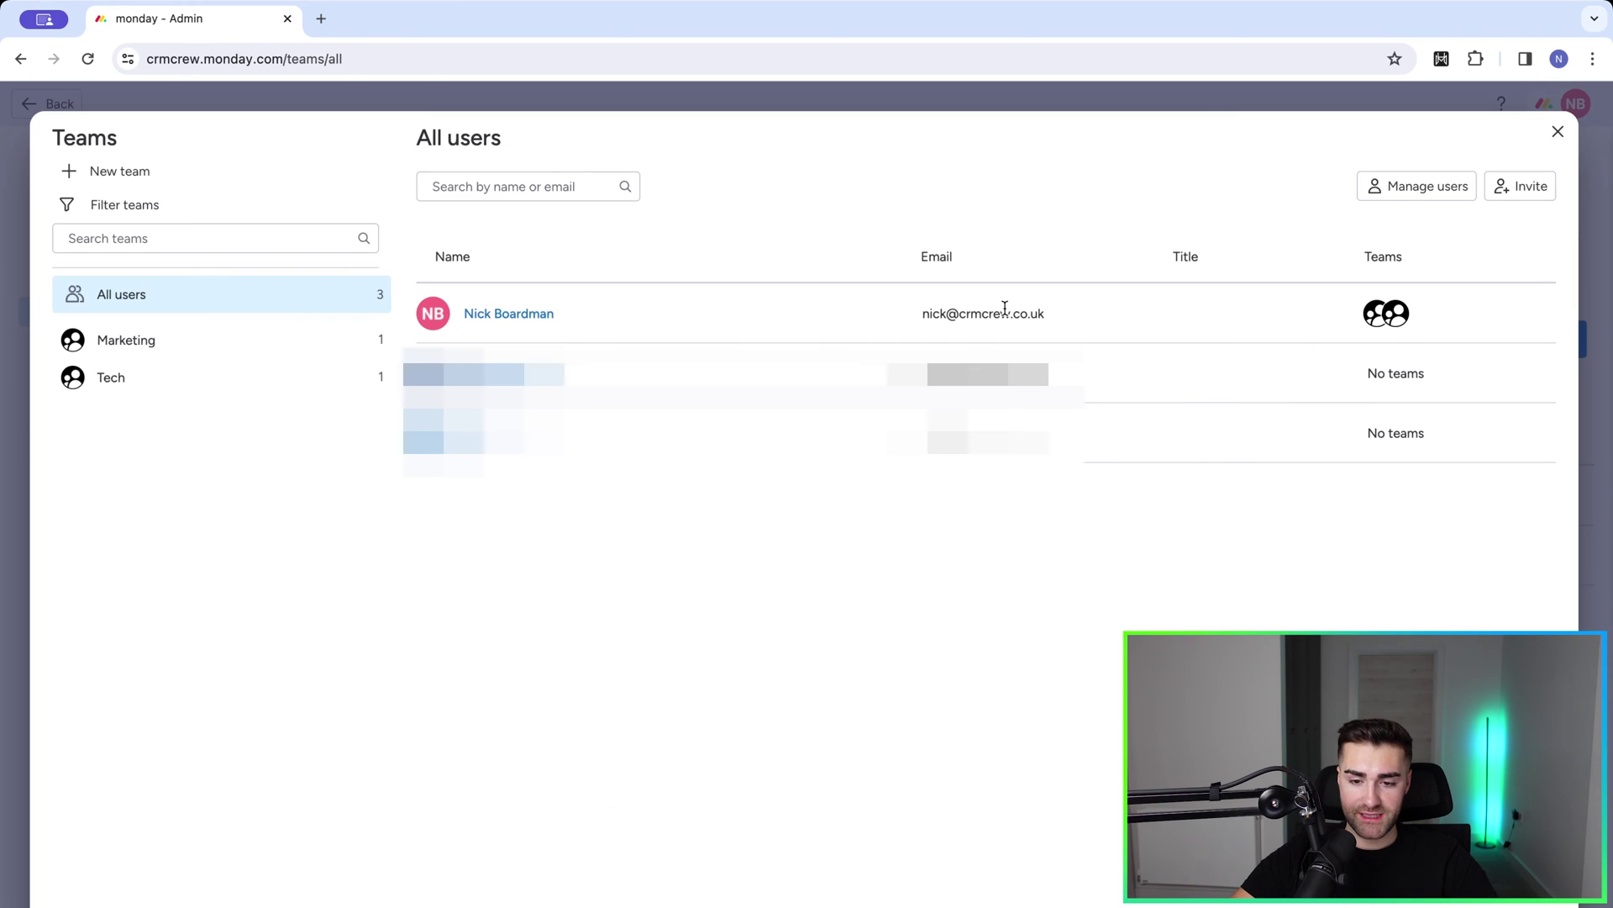
click(1553, 134)
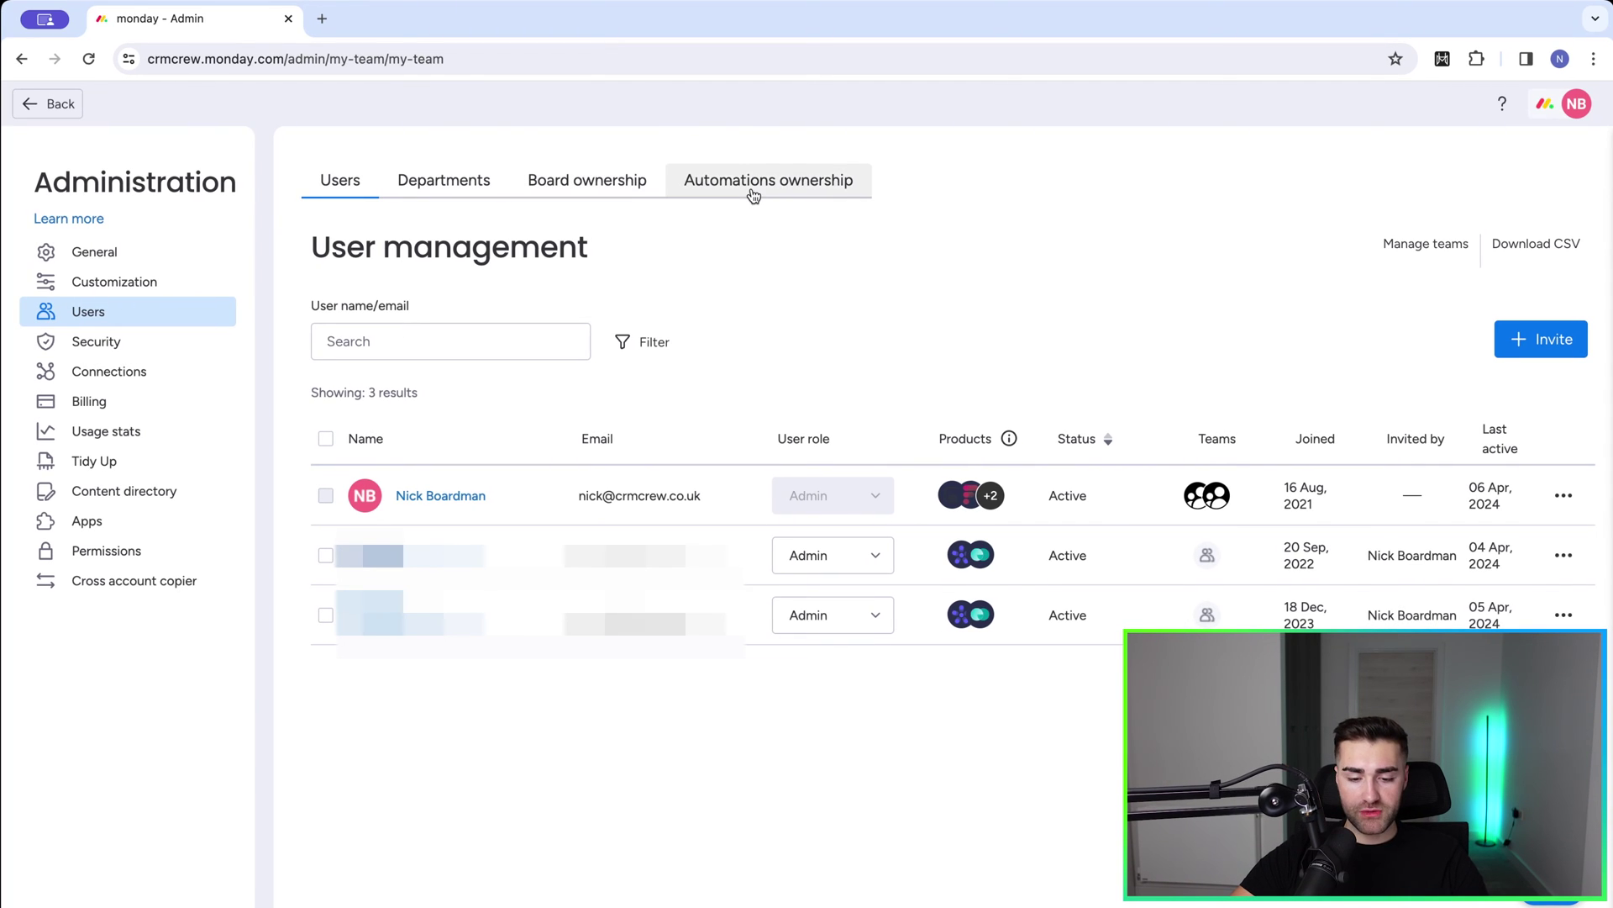
- View Manage departments, noting it is only included in the Enterprise plan
click(486, 178)
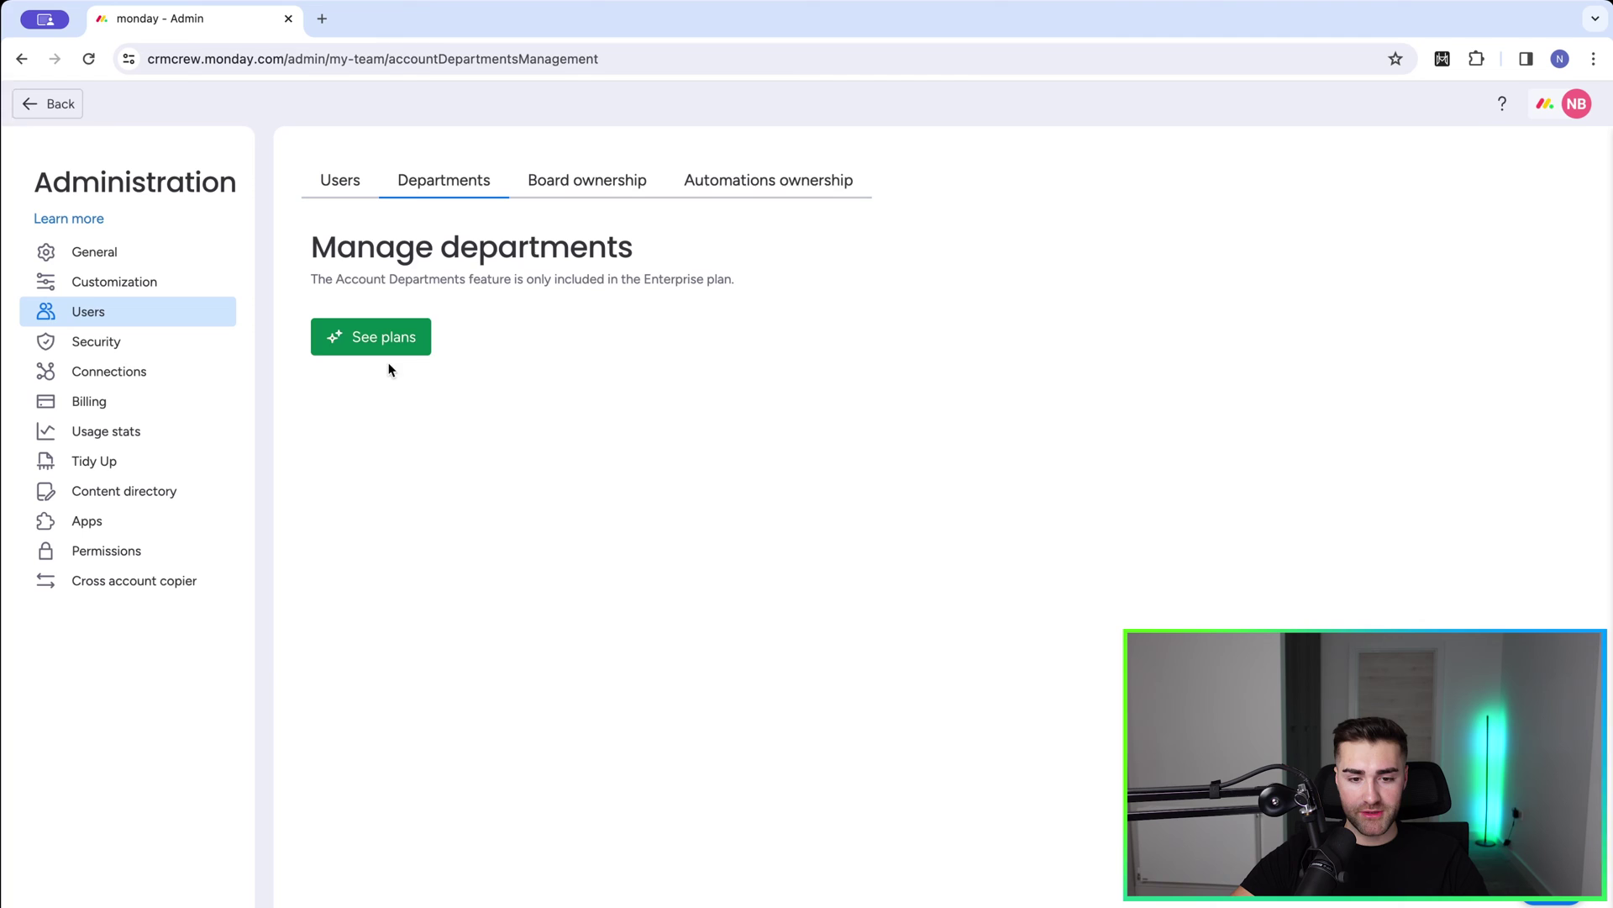
drag(645, 280, 980, 284)
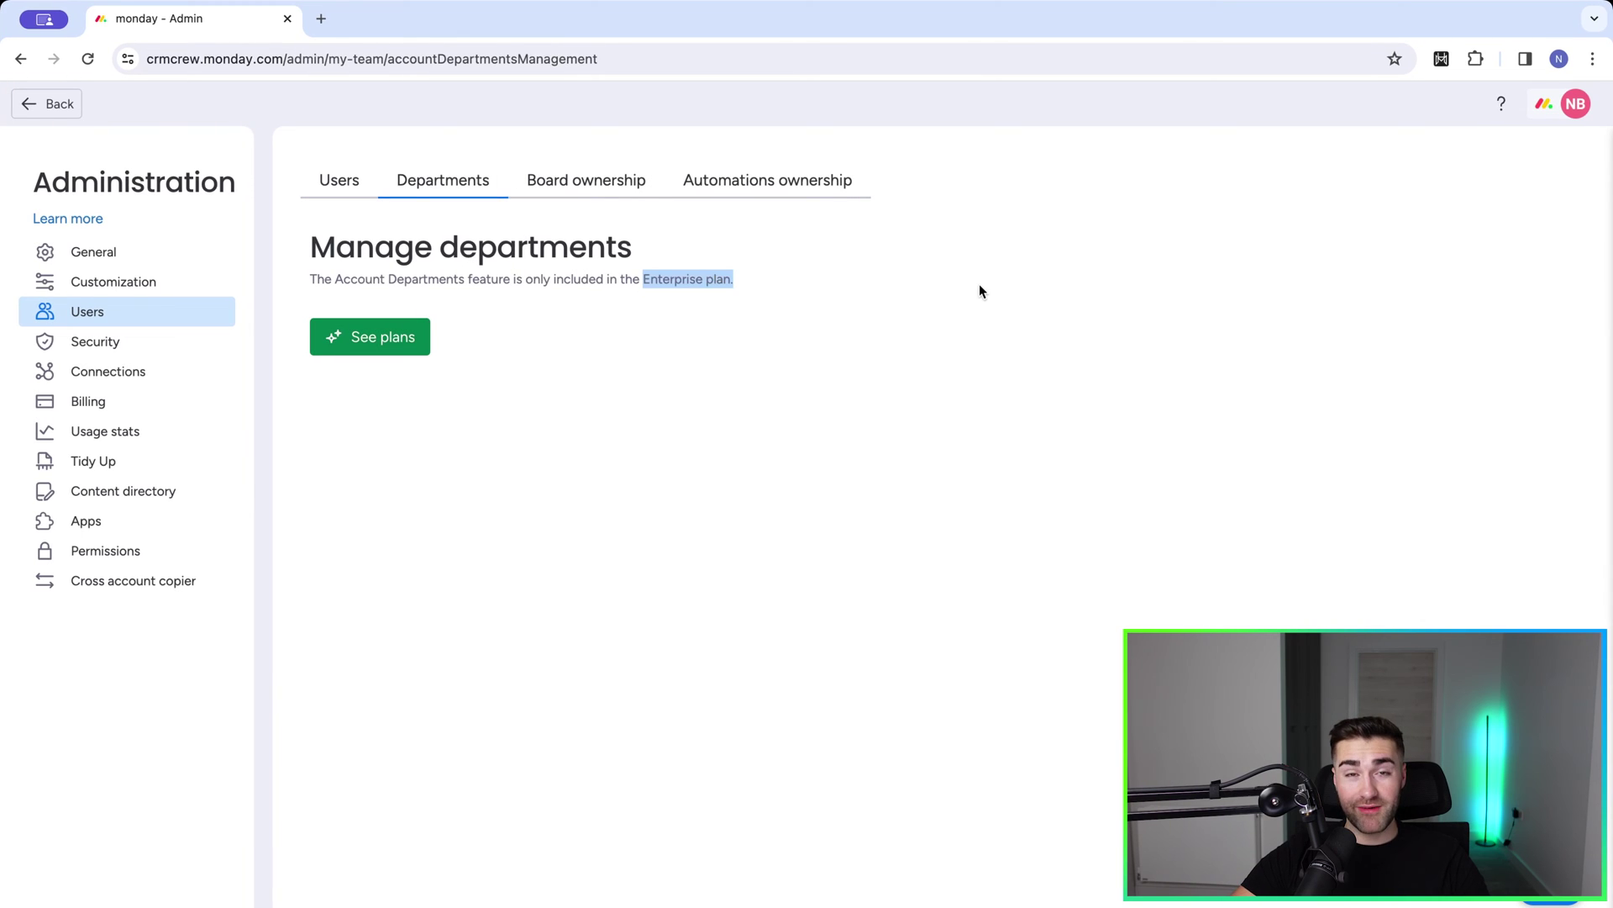
click(980, 284)
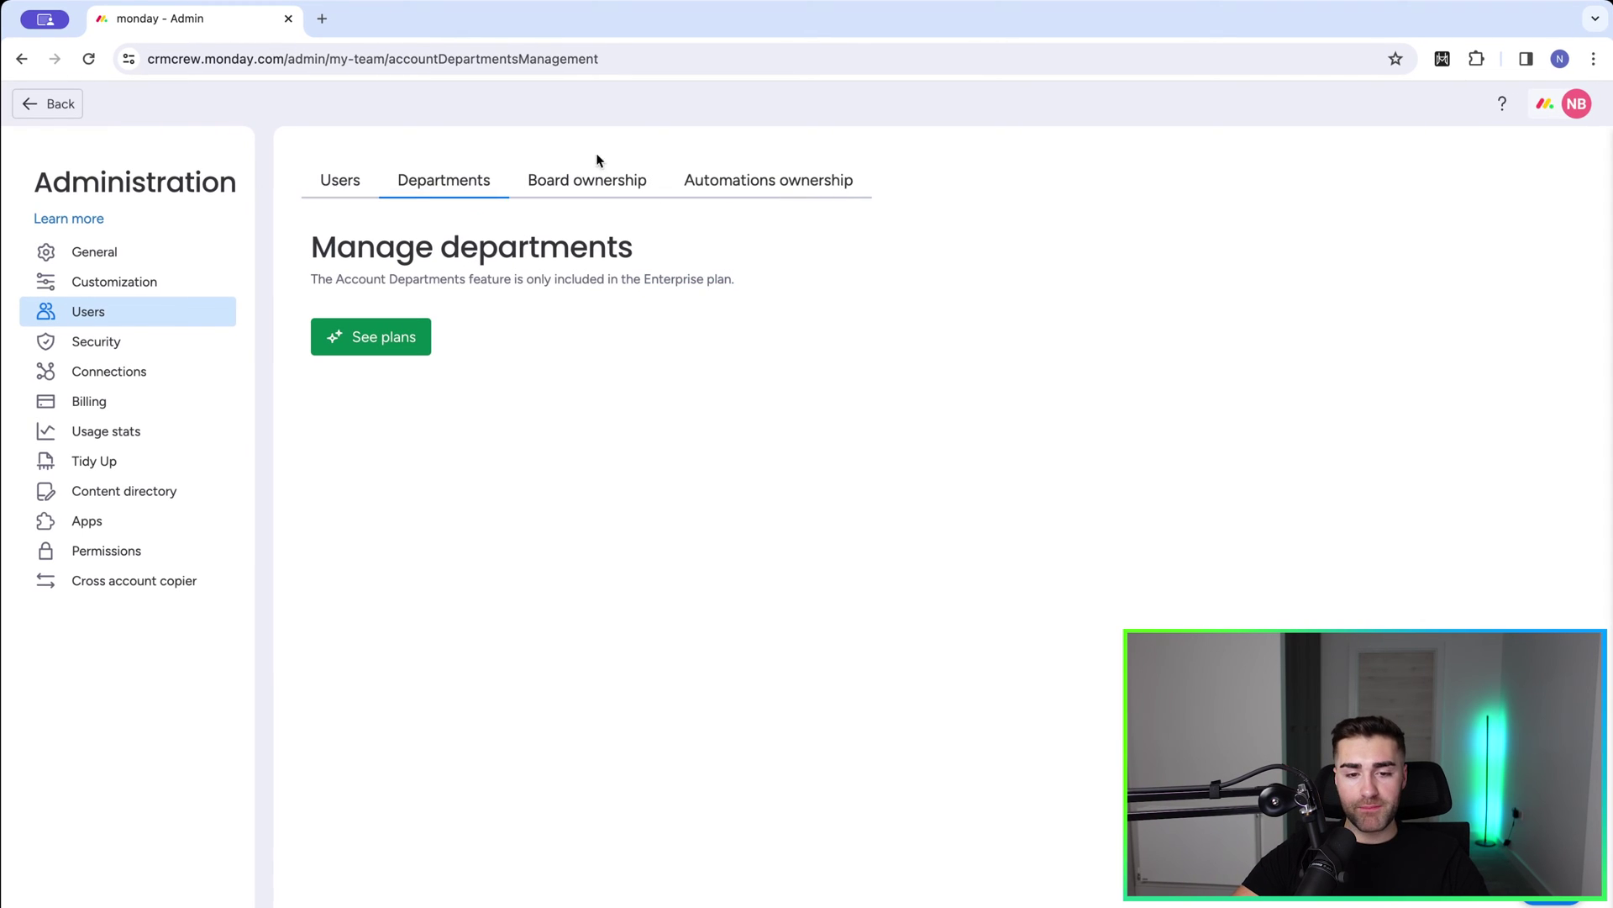
- On Board ownership, select the admin as the current board owner
click(576, 180)
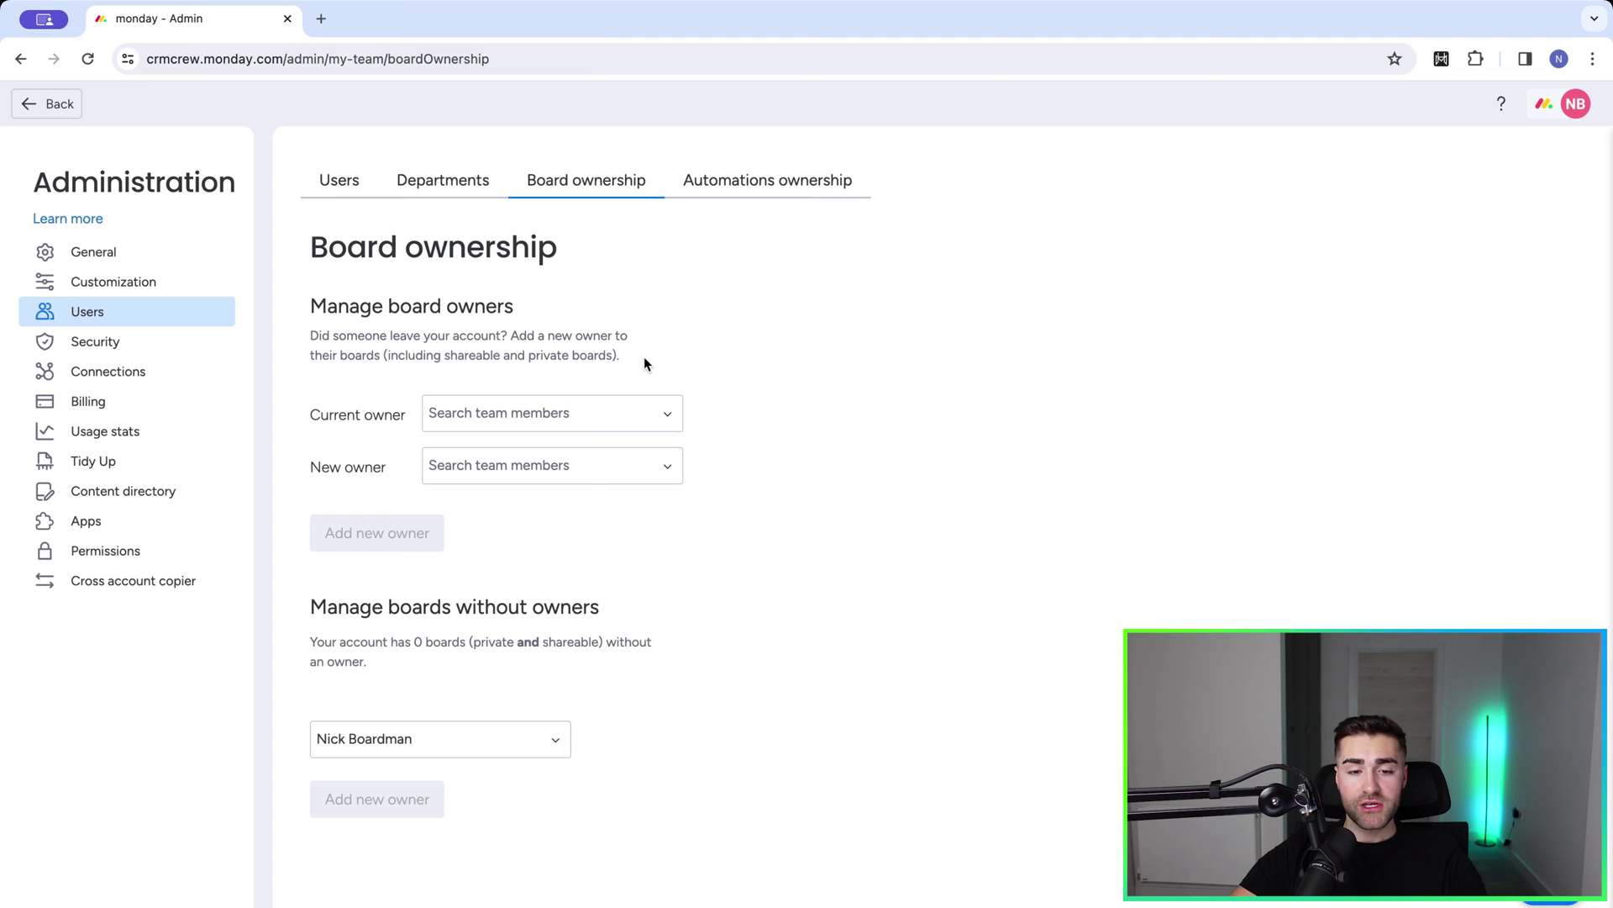
click(587, 403)
click(493, 483)
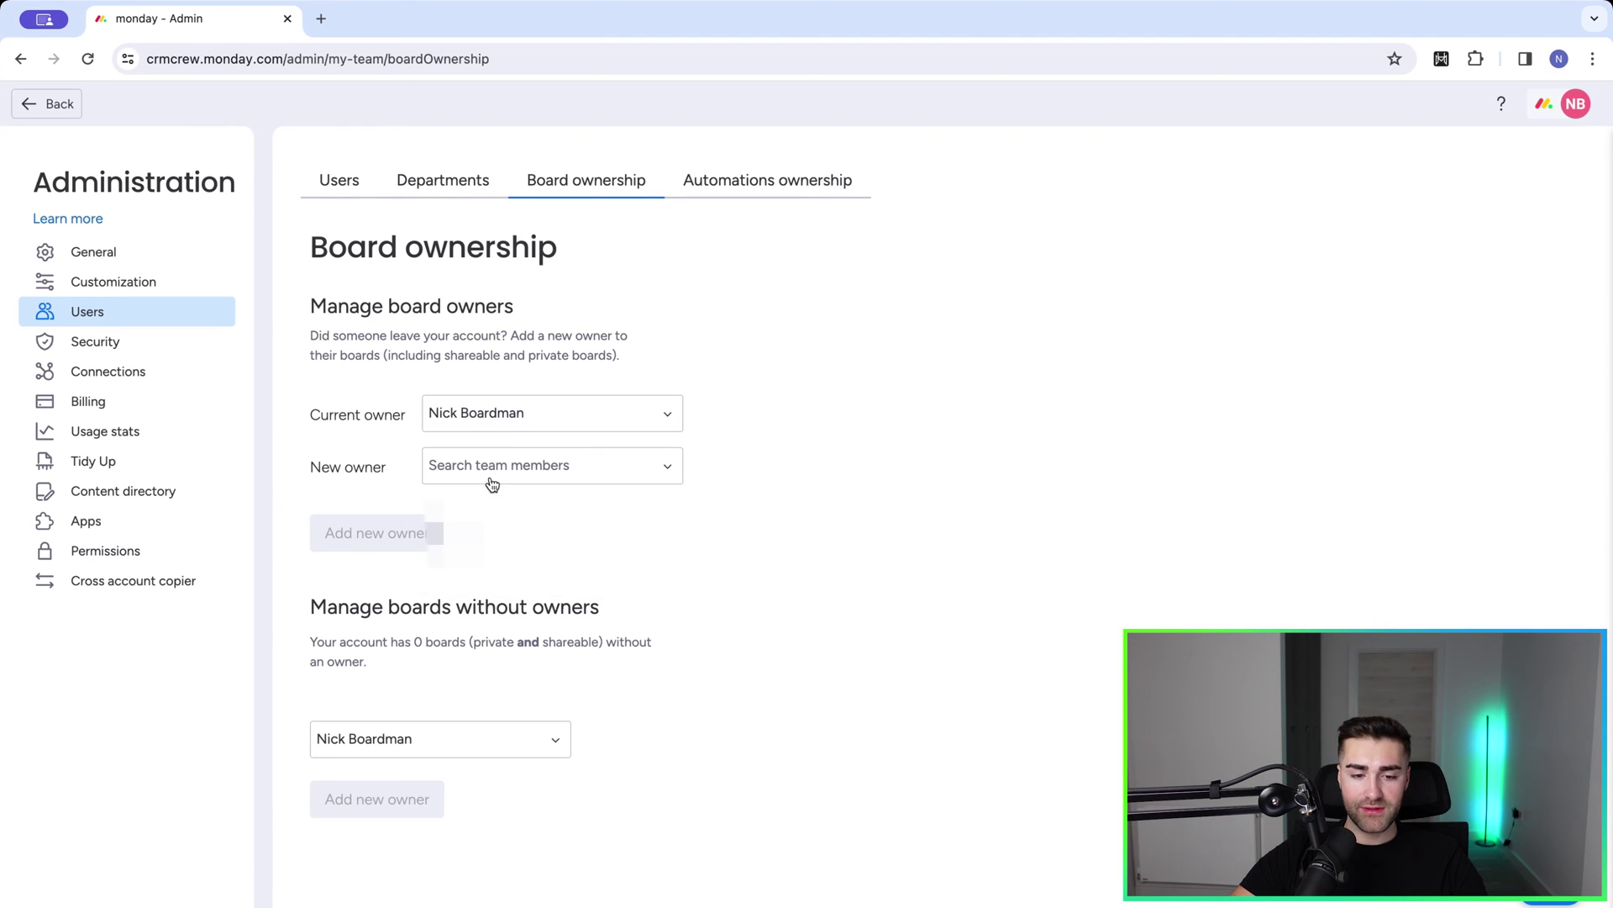
- Review the new owner and ownerless-boards owner lists without choosing anyone
click(510, 483)
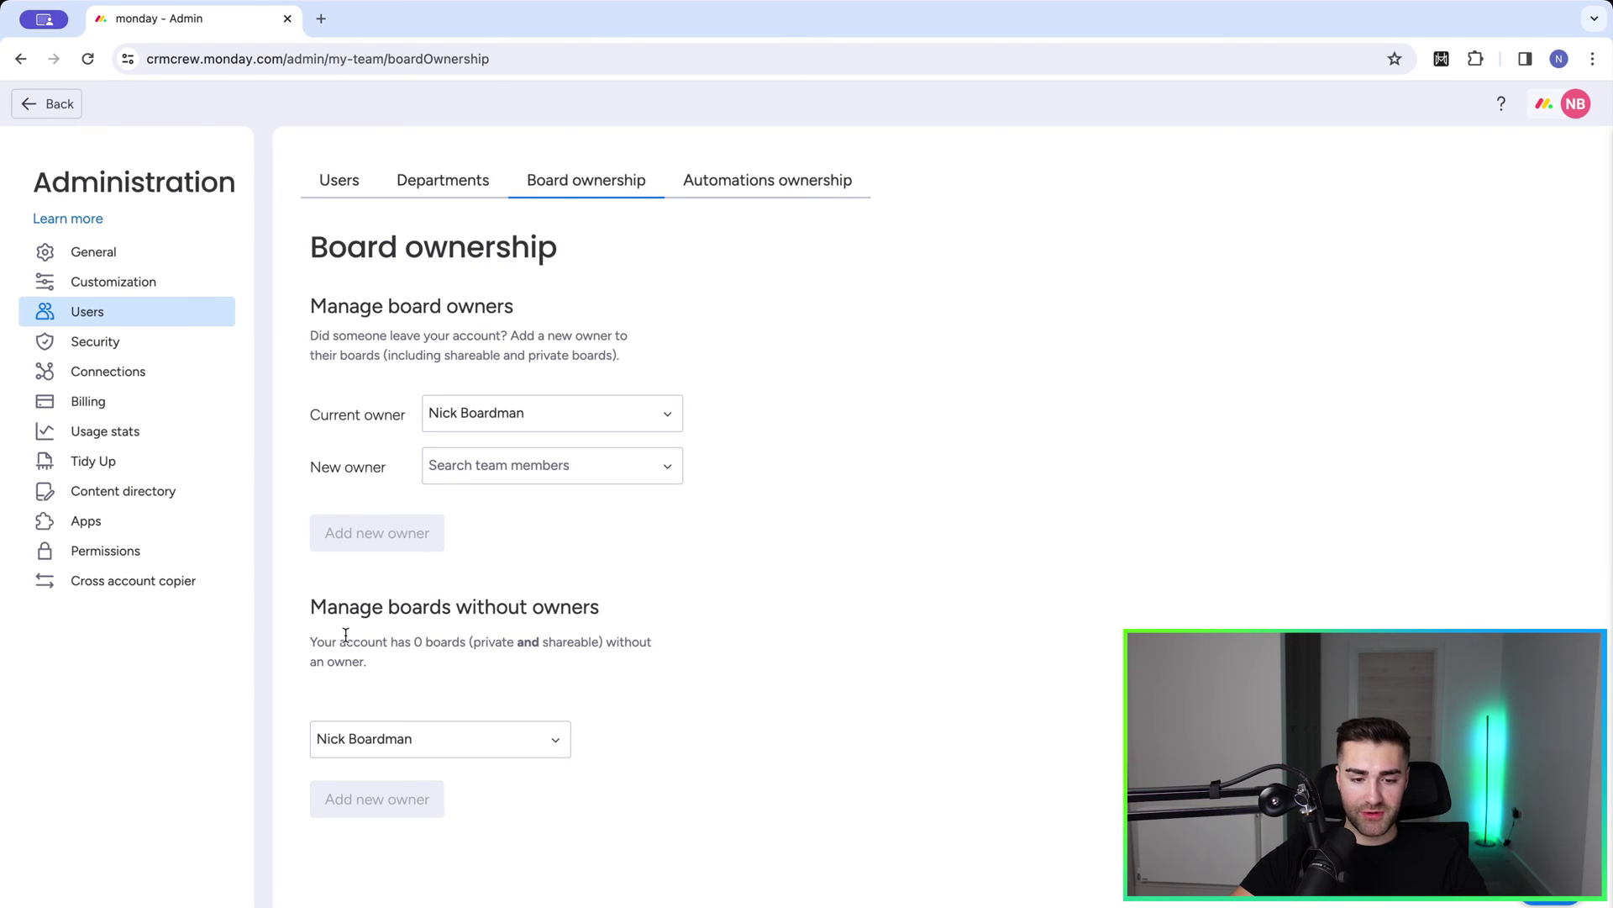
click(345, 542)
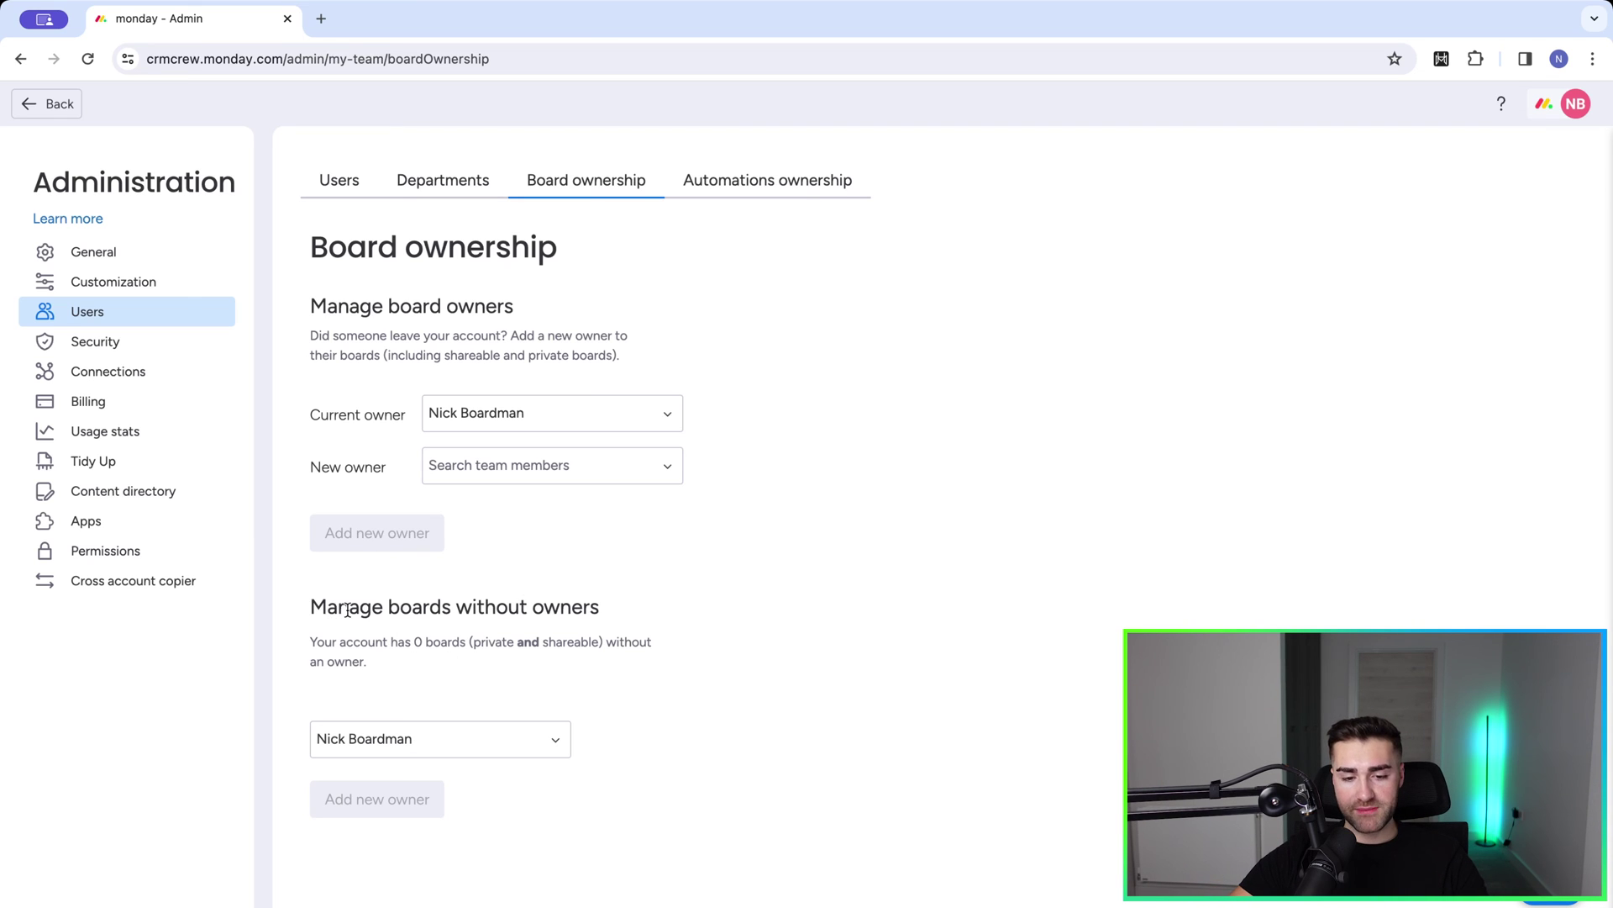
mouse_move(348, 609)
mouse_down()
mouse_move(612, 613)
mouse_move(316, 606)
mouse_up()
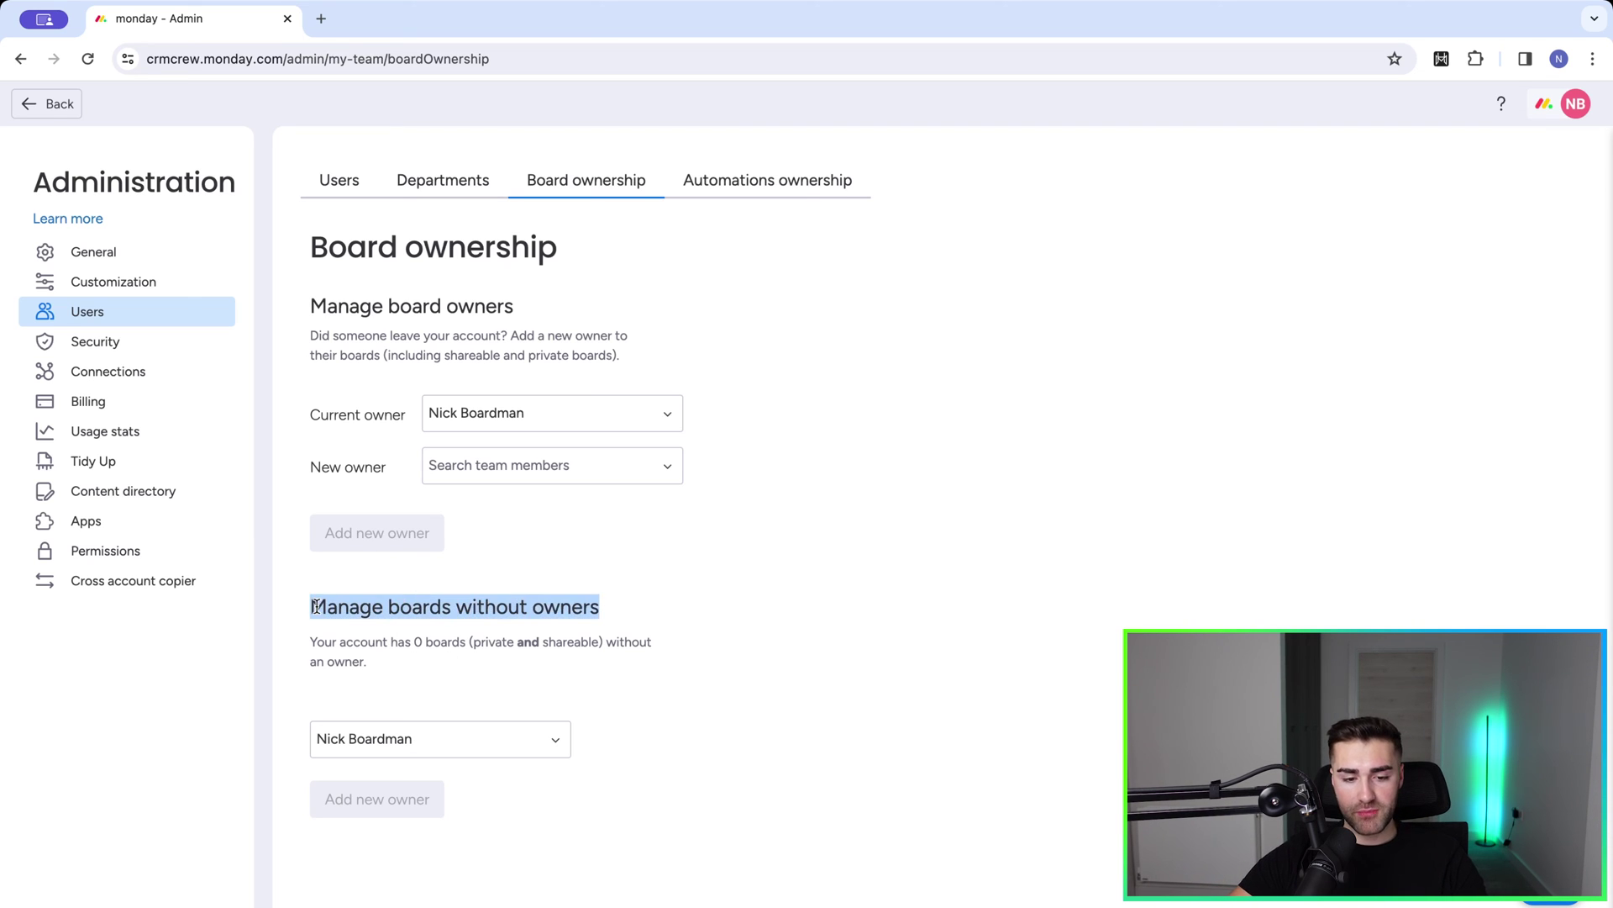
click(415, 626)
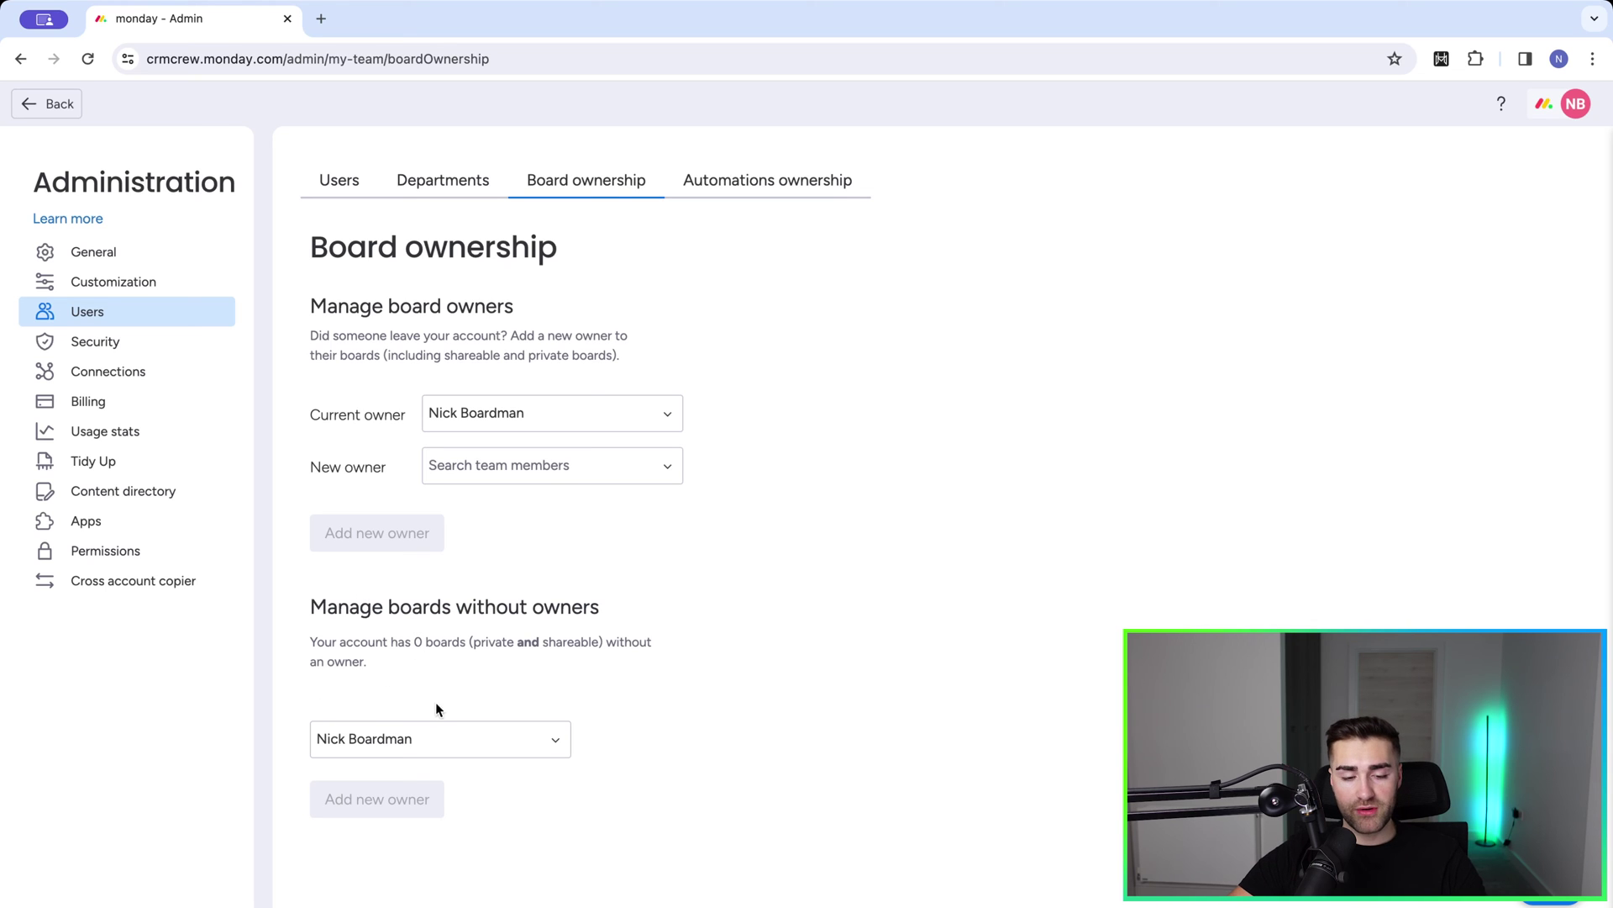
click(366, 745)
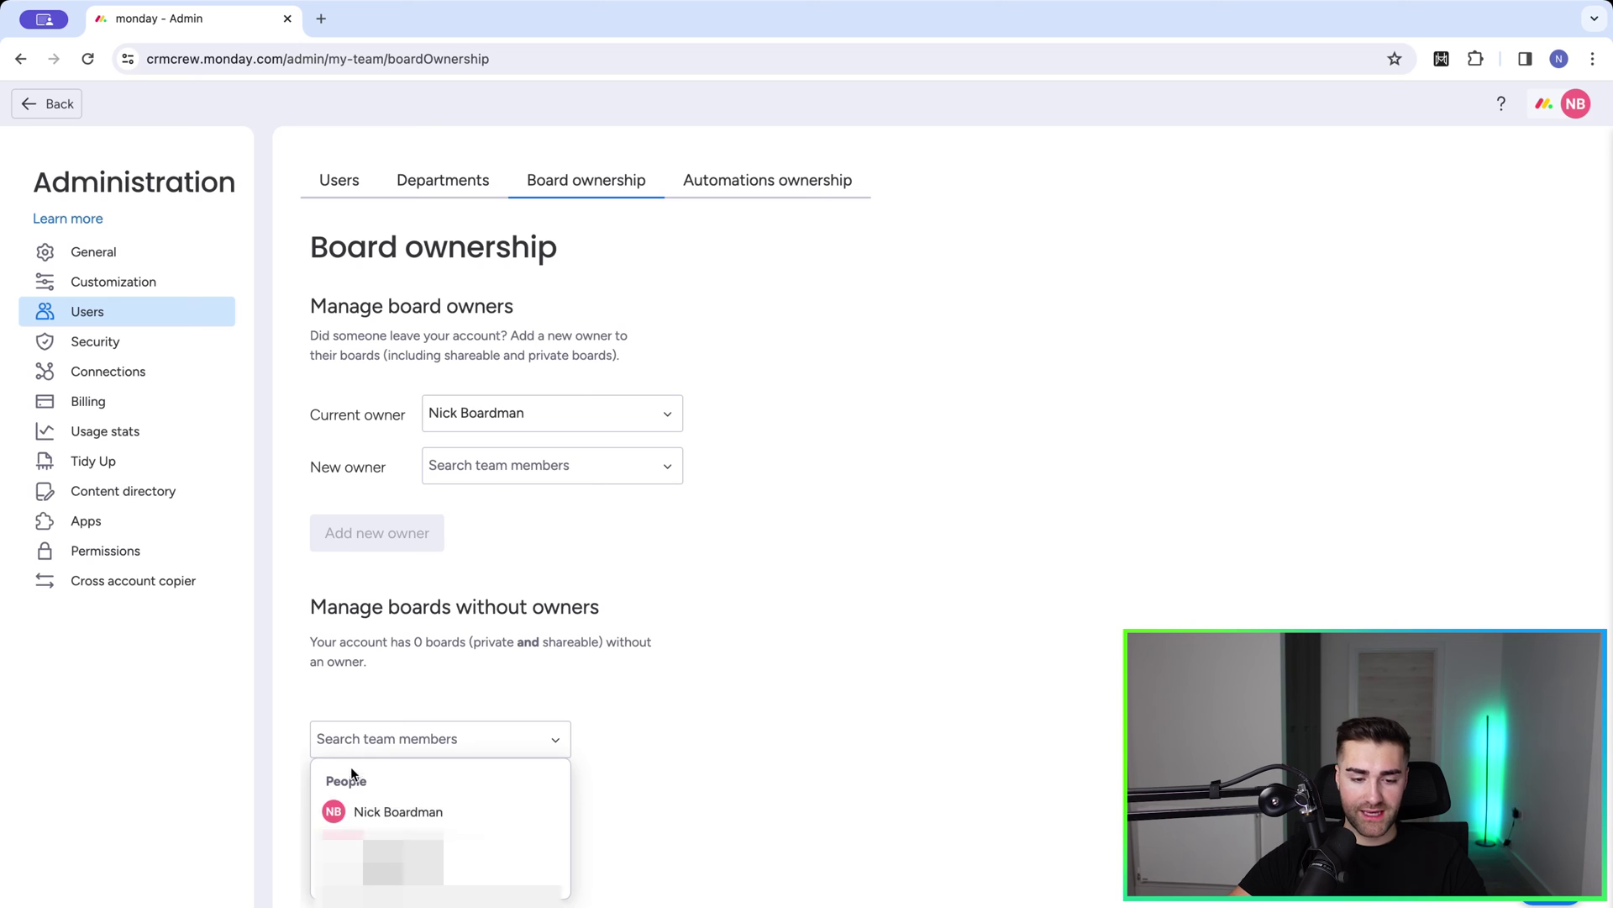
click(301, 631)
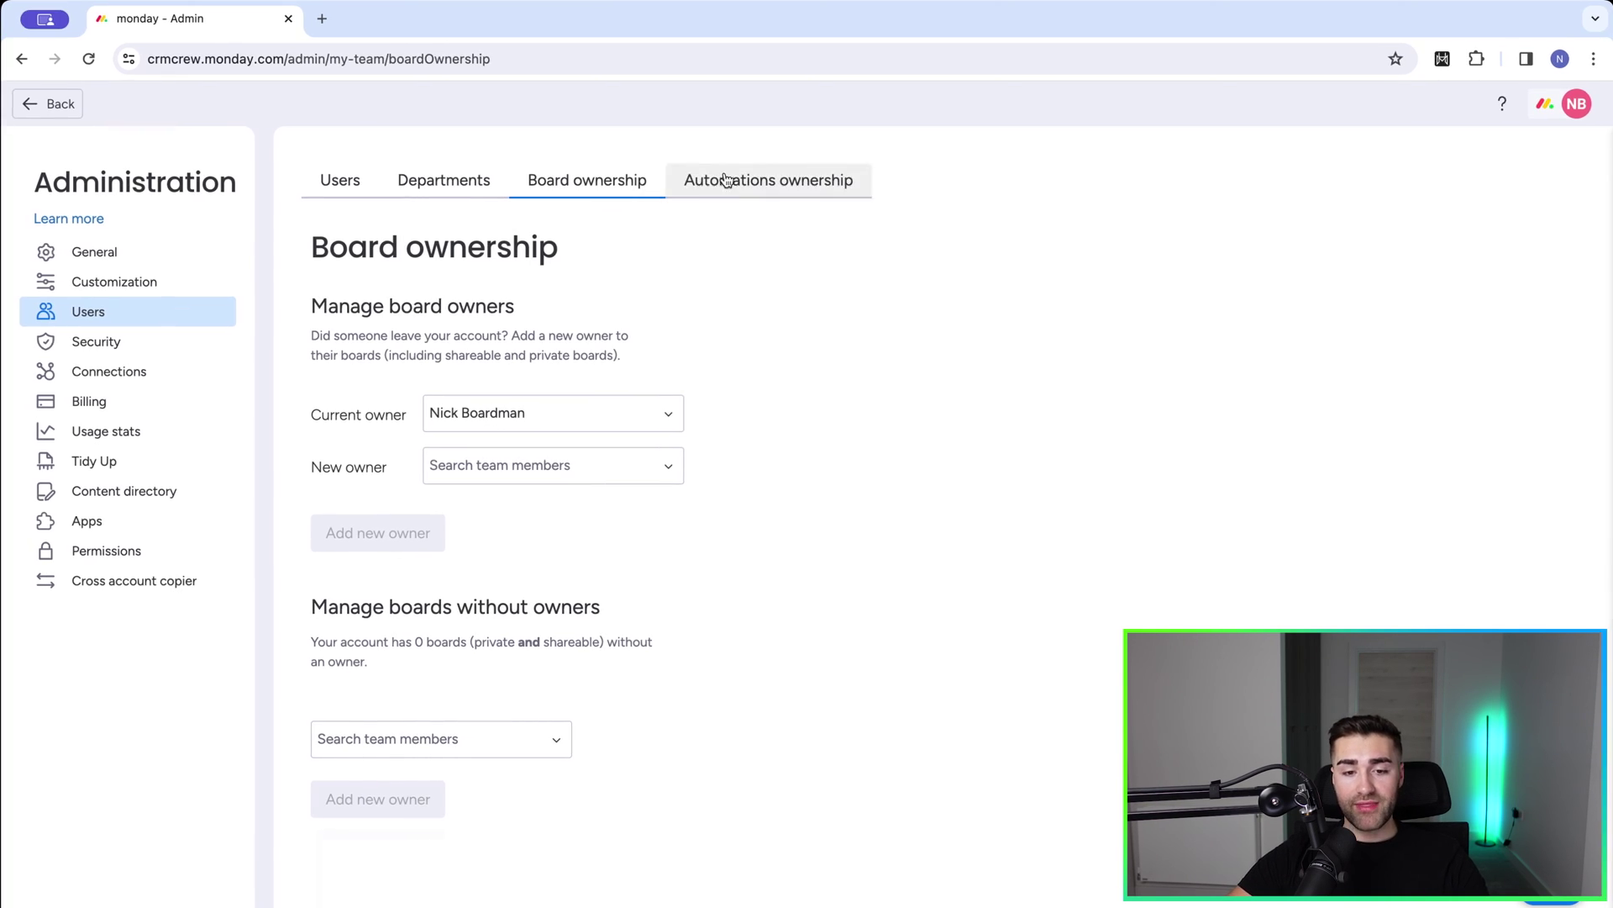
- Show the Automations ownership tab for transferring automations between users
click(781, 190)
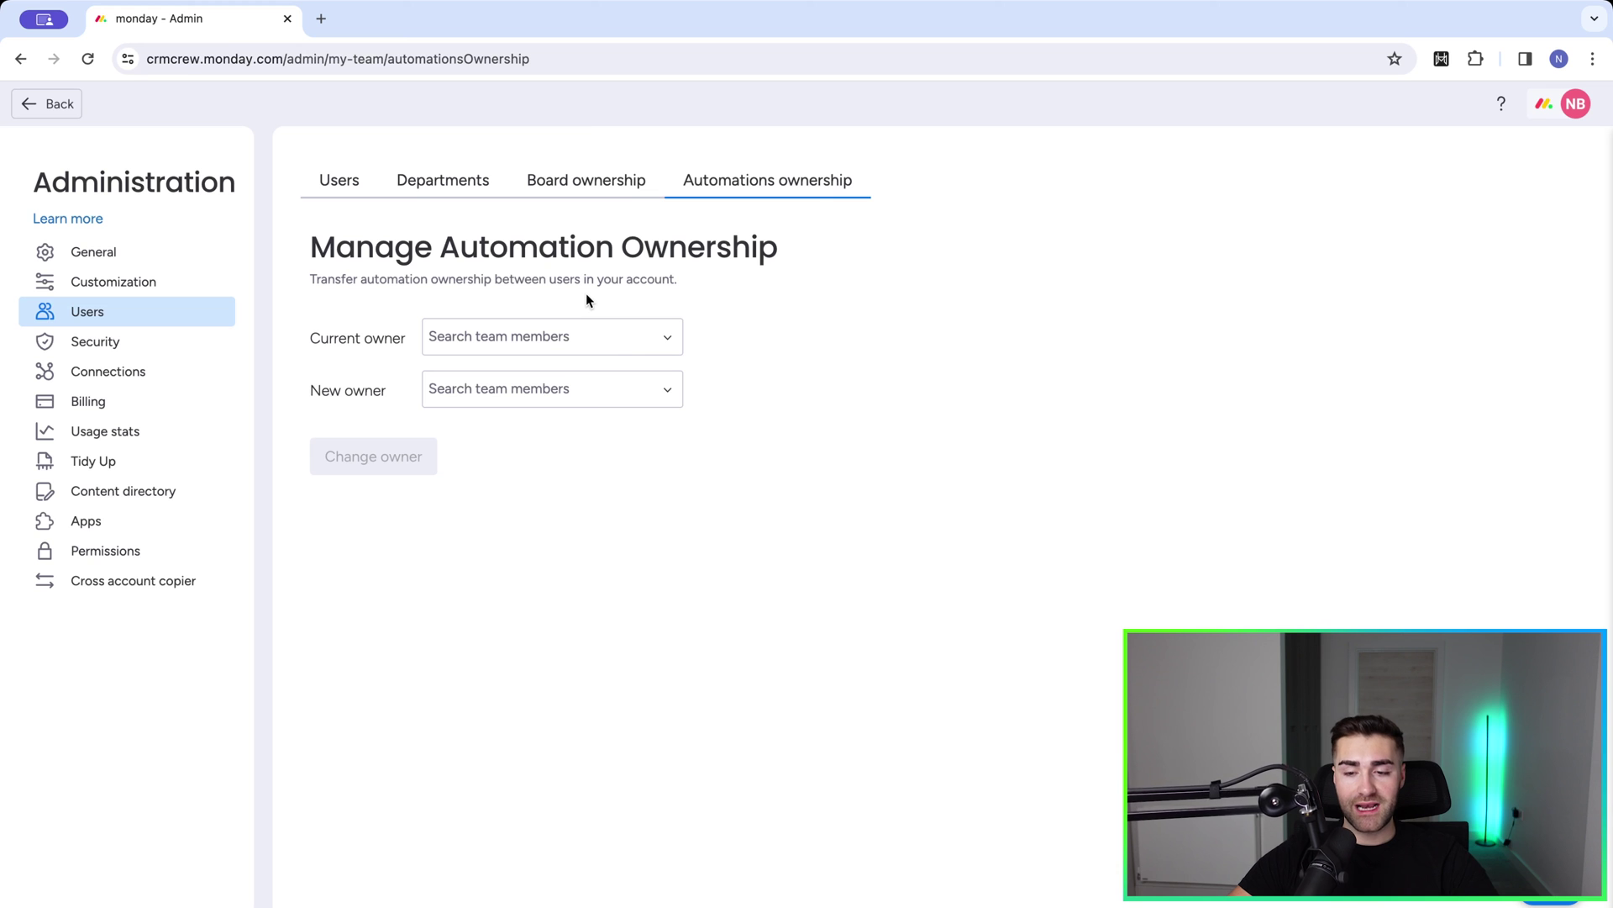
- Return to the Users tab listing the account's 3 active users
click(350, 182)
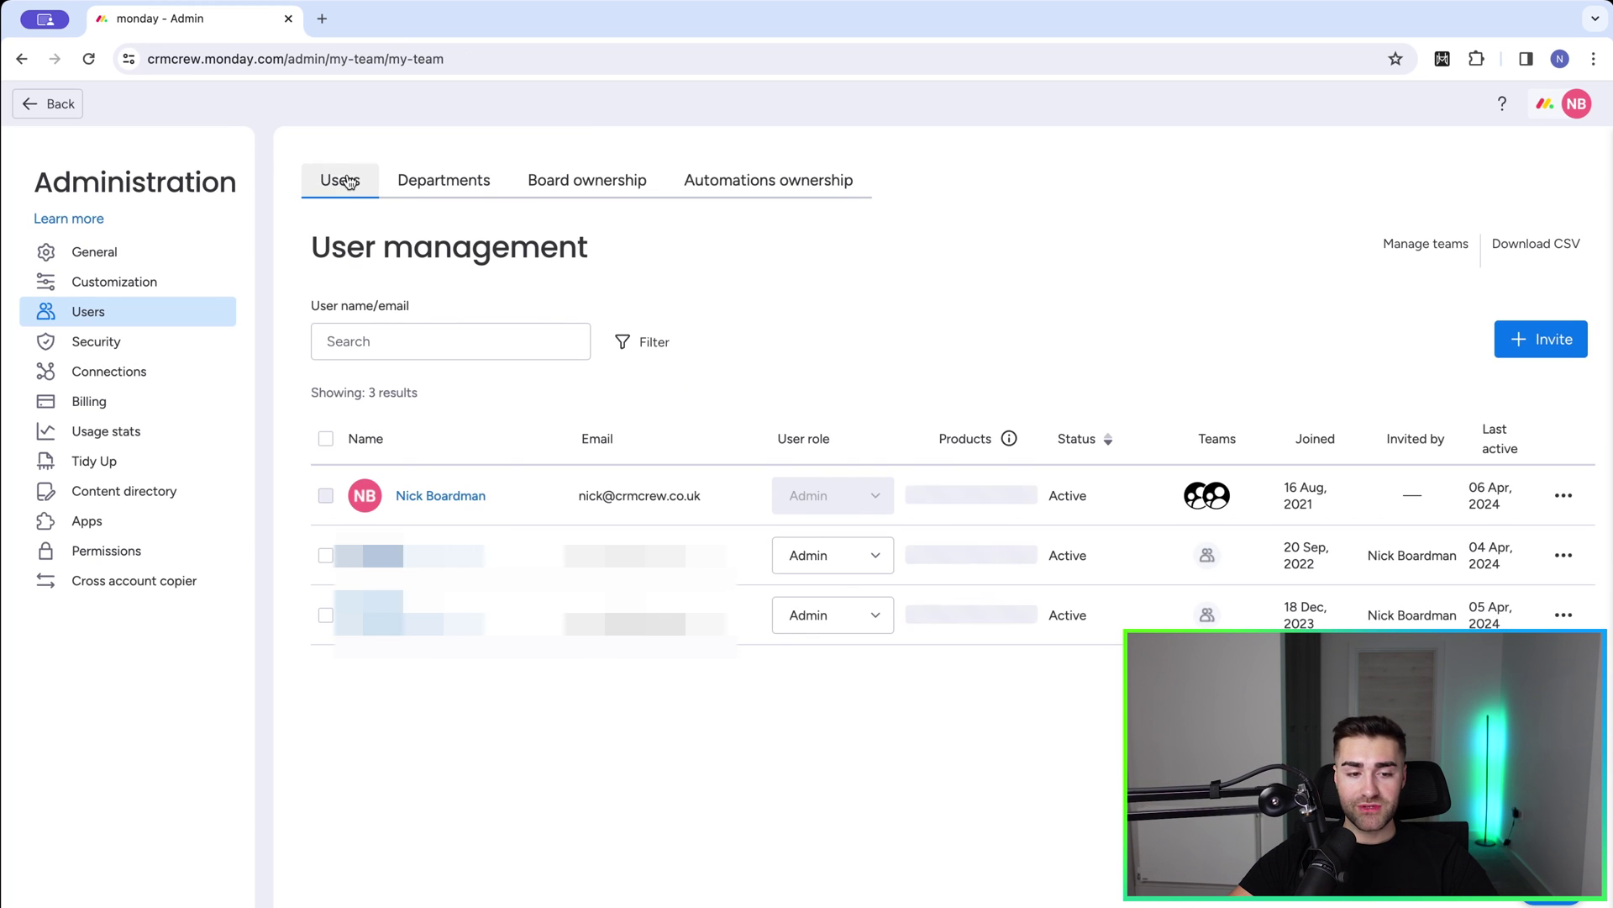